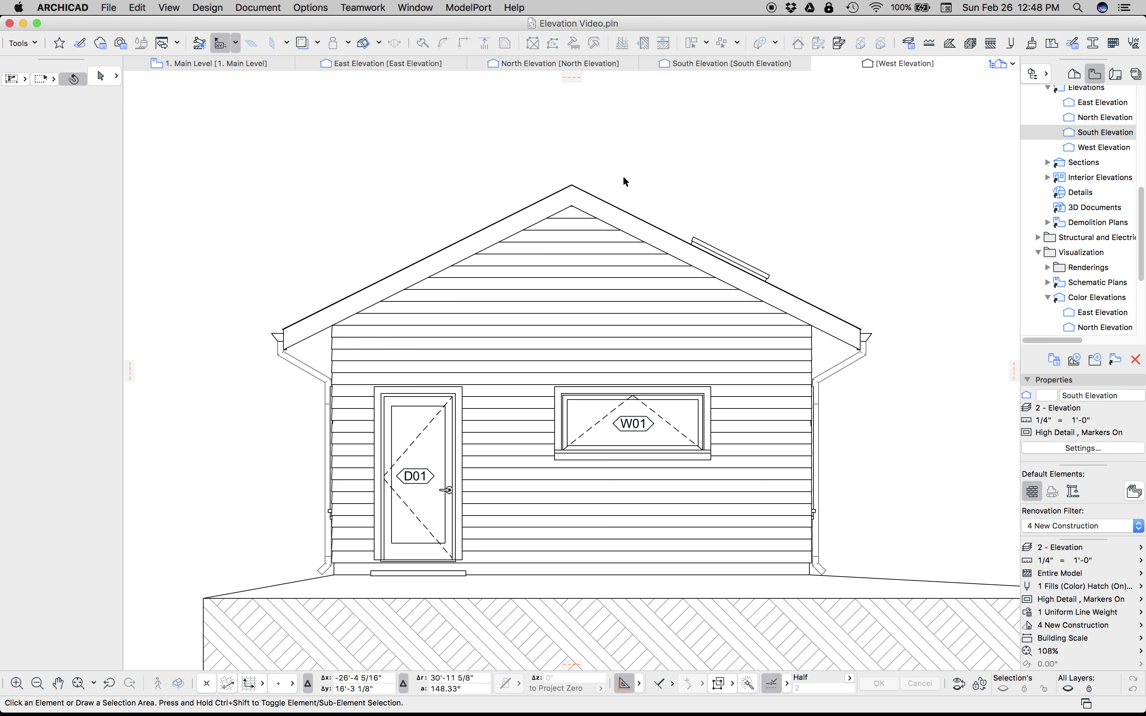
# - Give the South Elevation a Custom sun at 45° azimuth and 45° altitude with sun shadows on
pyautogui.click(719, 66)
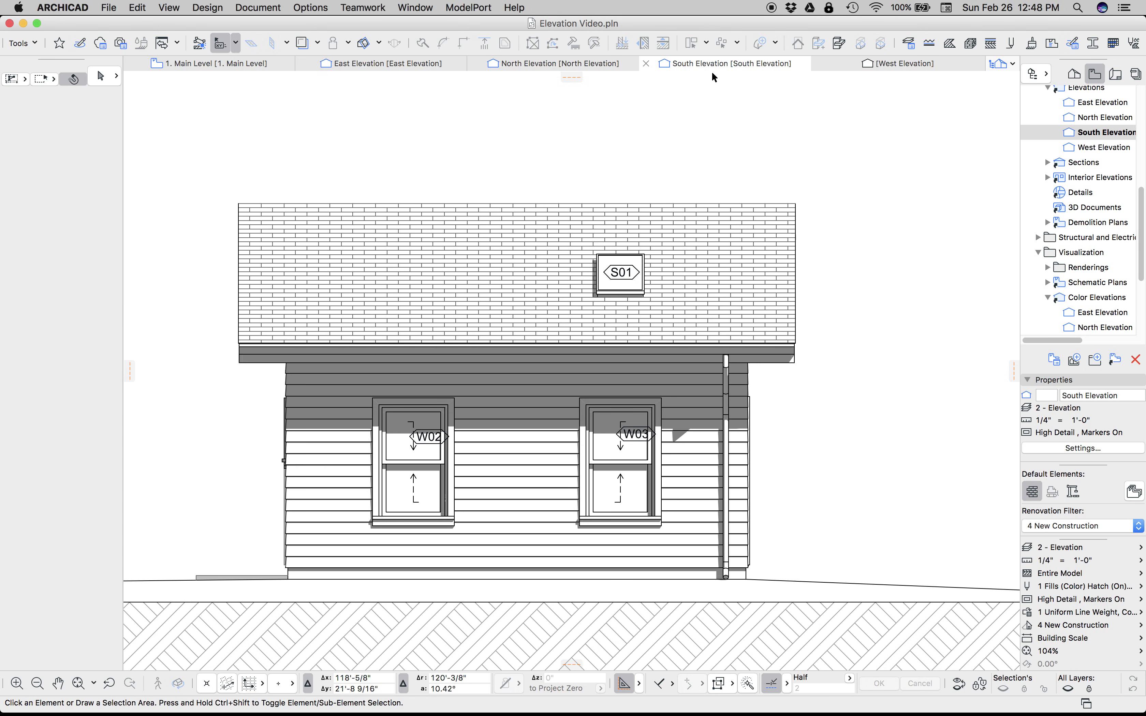
pyautogui.rightClick(607, 120)
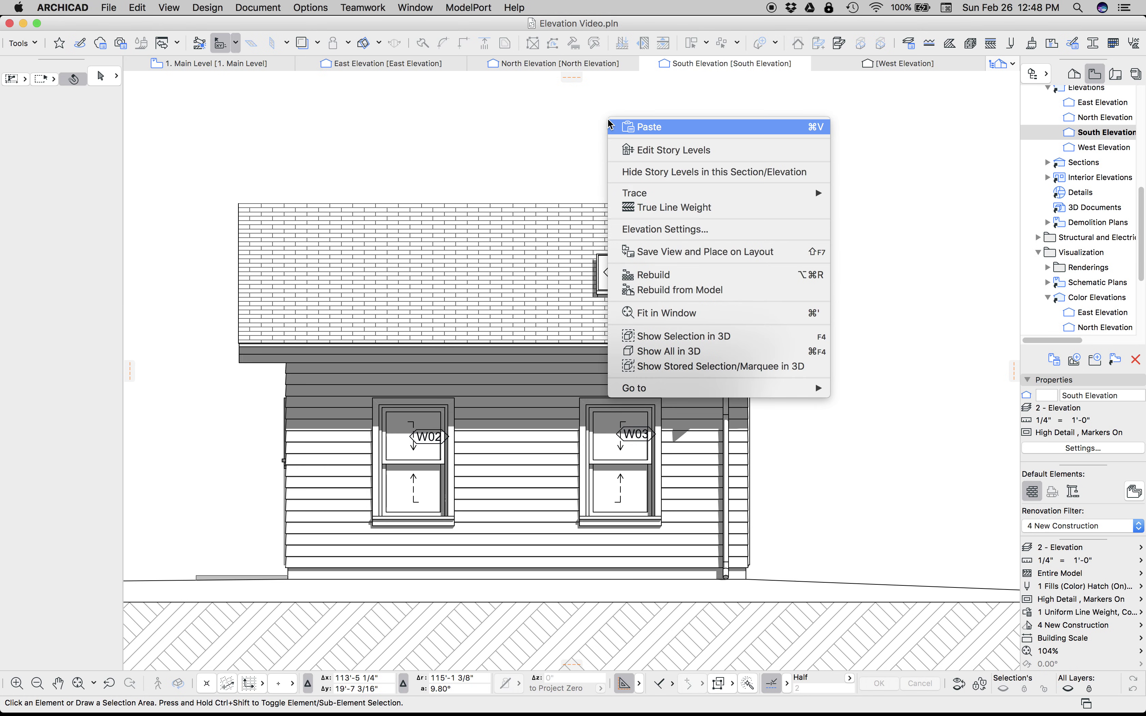
pyautogui.click(677, 231)
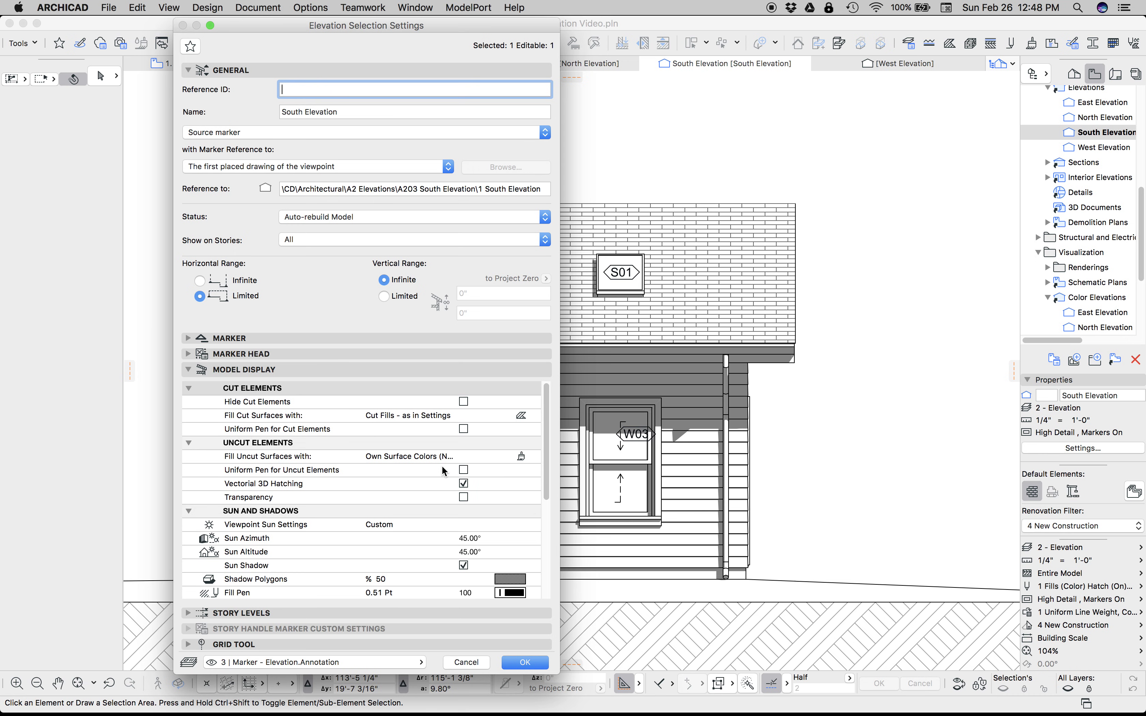
pyautogui.scroll(-5, 414, 474)
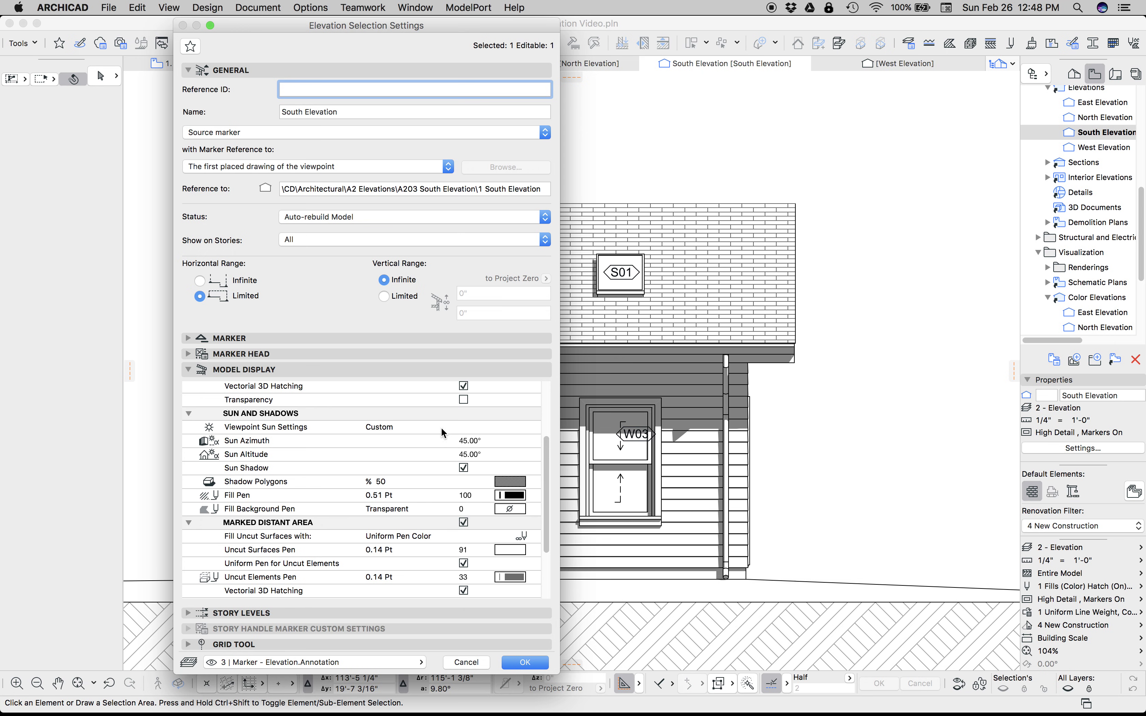
pyautogui.click(422, 430)
pyautogui.click(536, 427)
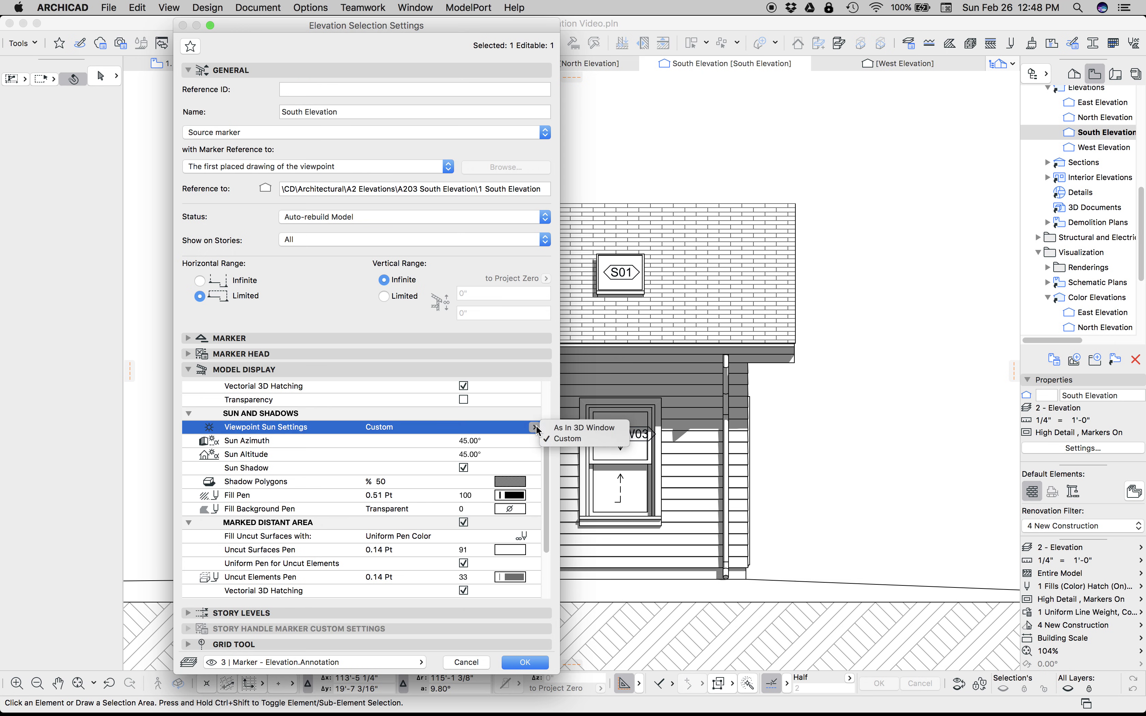
pyautogui.click(512, 422)
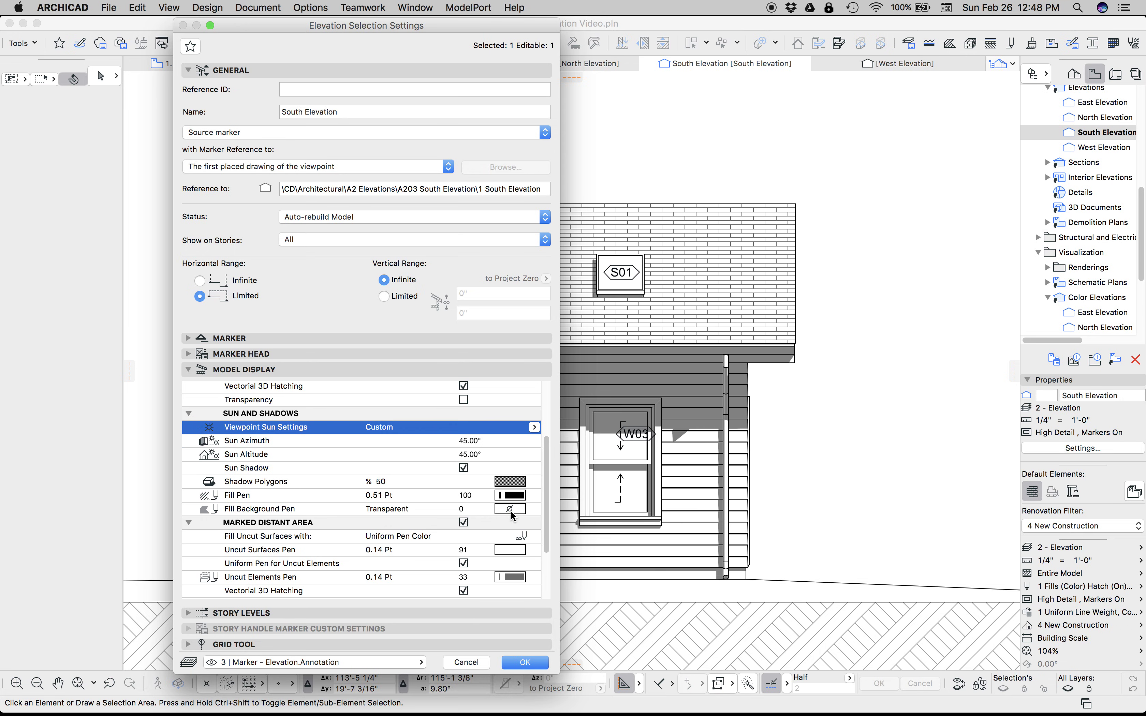
pyautogui.click(525, 662)
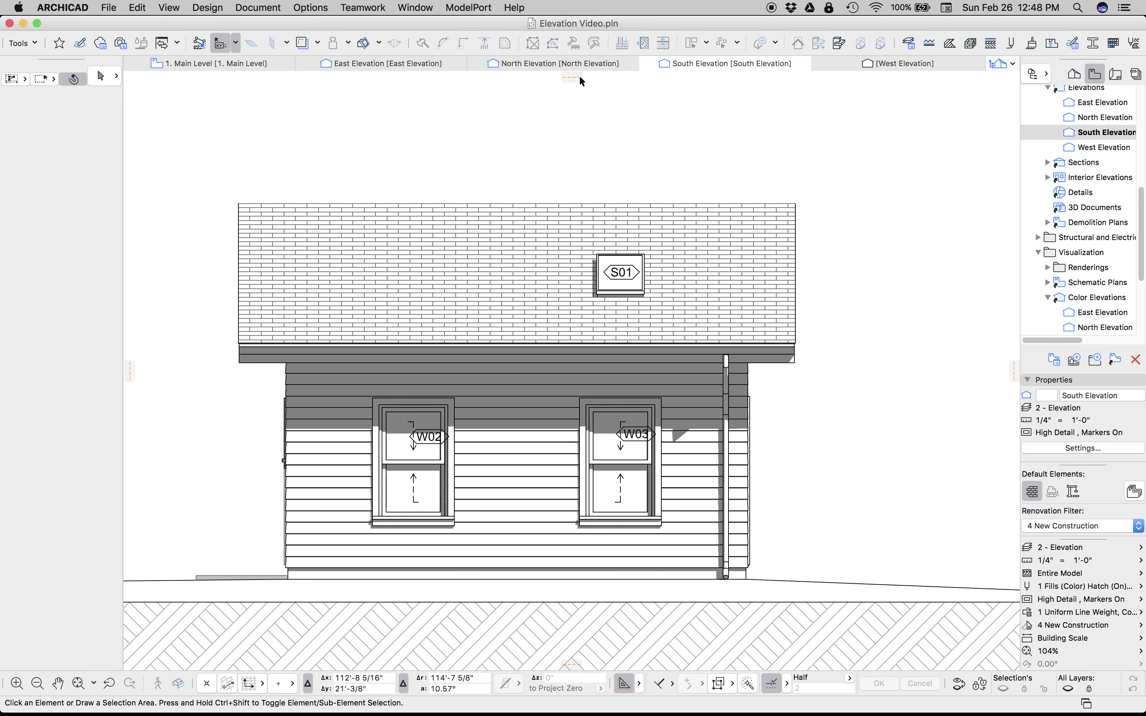
# - Open the North Elevation and keep uncut surfaces filled with Own Surface Colors (Non-Shaded)
pyautogui.click(573, 67)
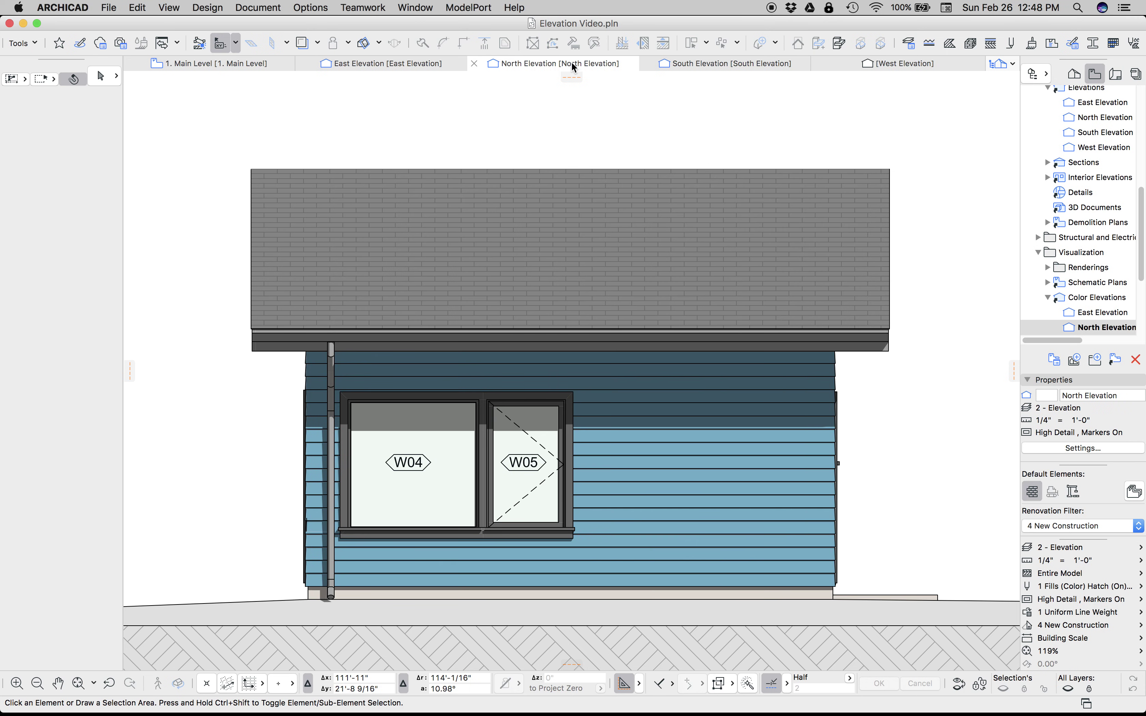
pyautogui.rightClick(644, 105)
pyautogui.click(702, 214)
pyautogui.scroll(-2, 483, 520)
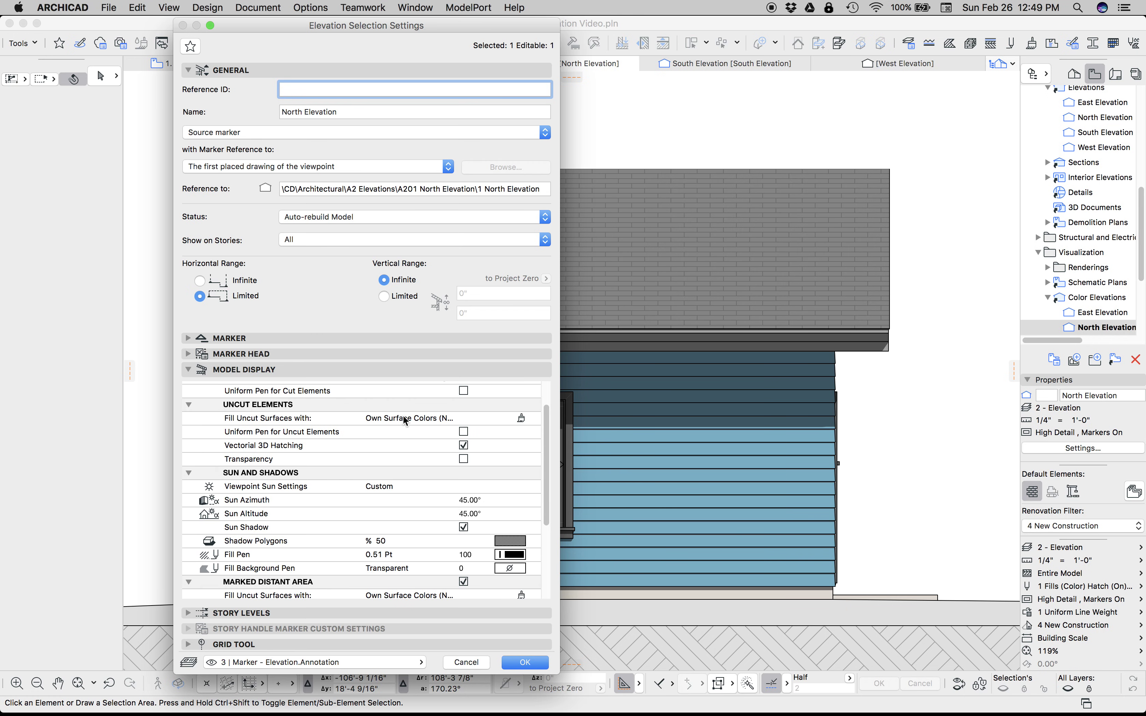
pyautogui.click(523, 419)
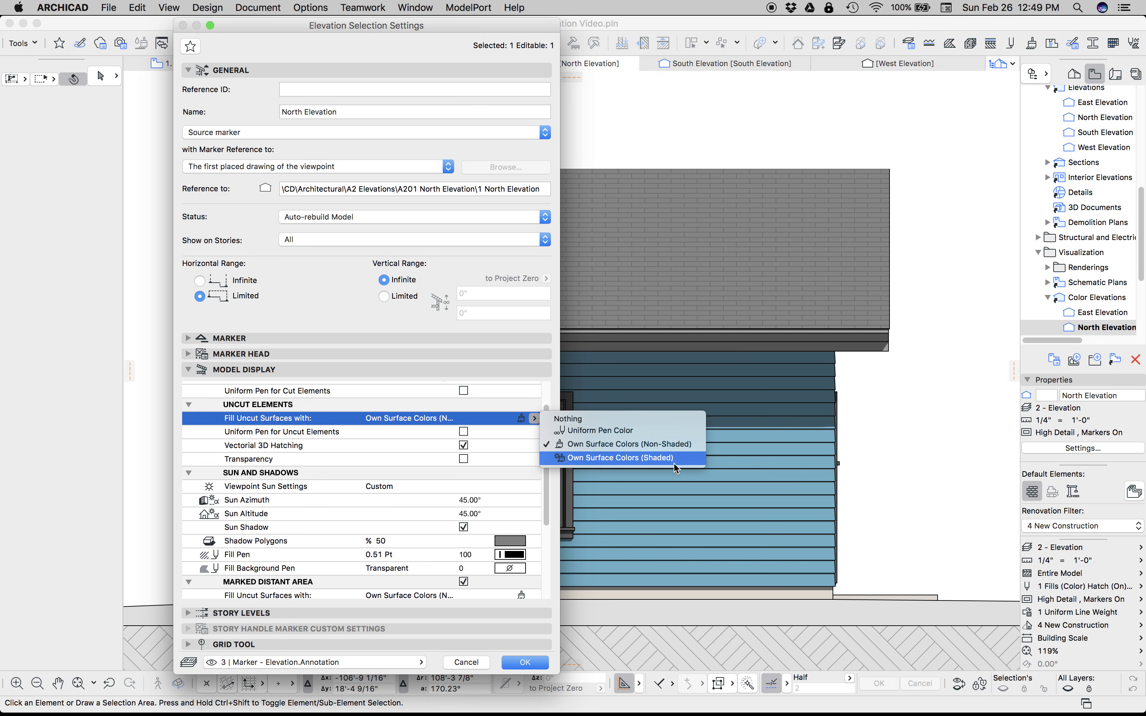
pyautogui.click(498, 416)
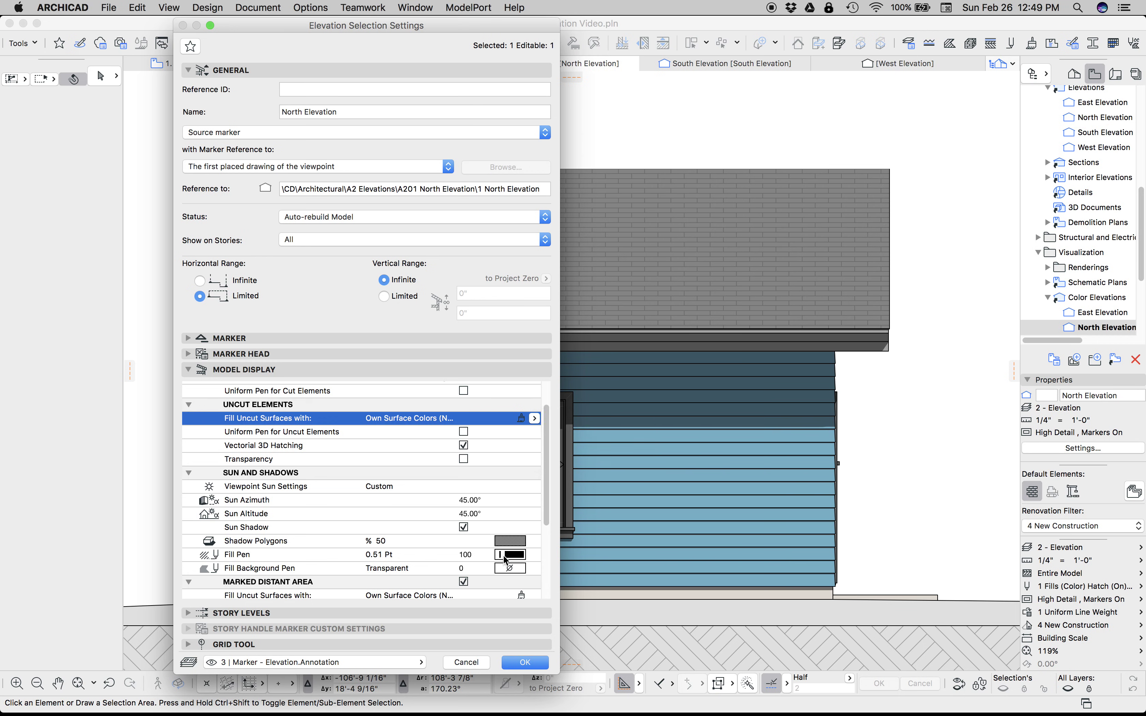
pyautogui.click(524, 663)
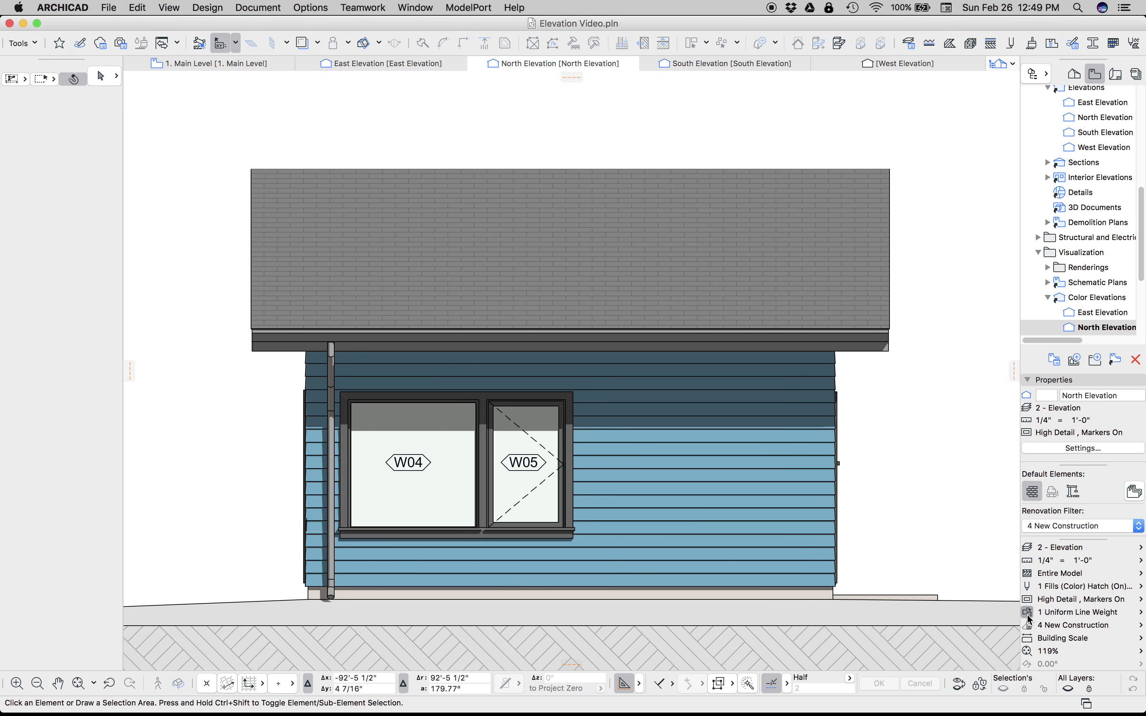
pyautogui.click(1028, 616)
# - Select the 1 Uniform Line Weight, Cover Fills (White) combination, review its Cover Fills - White rule, and apply it
pyautogui.click(418, 251)
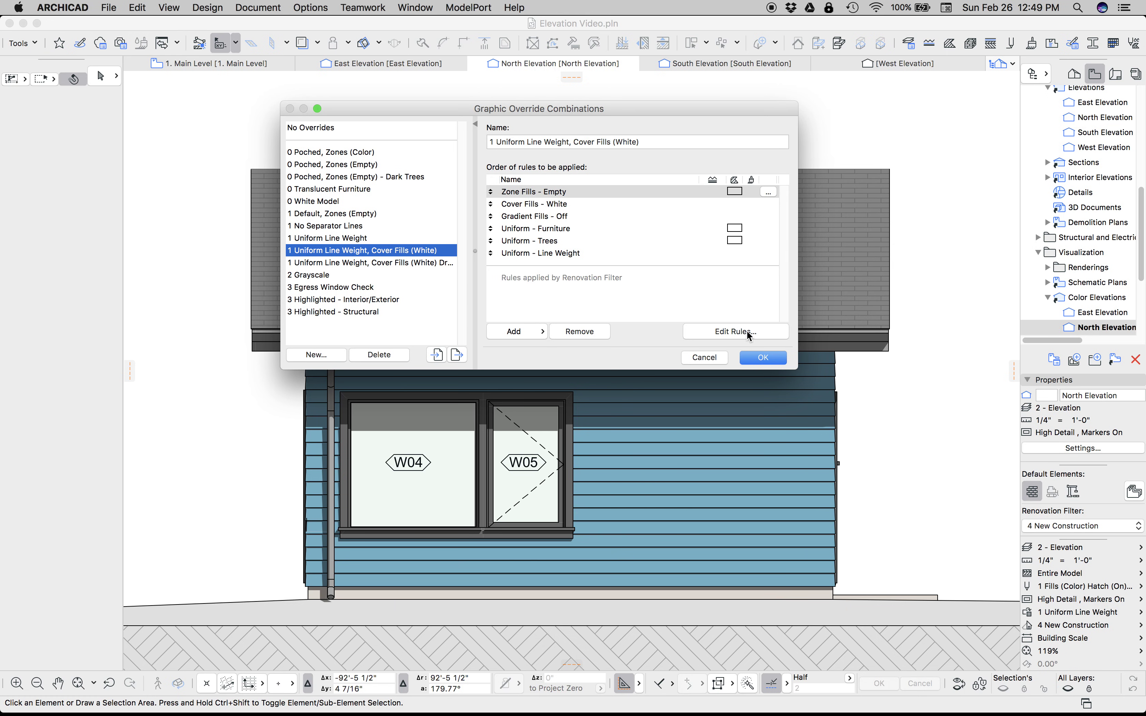
pyautogui.click(760, 332)
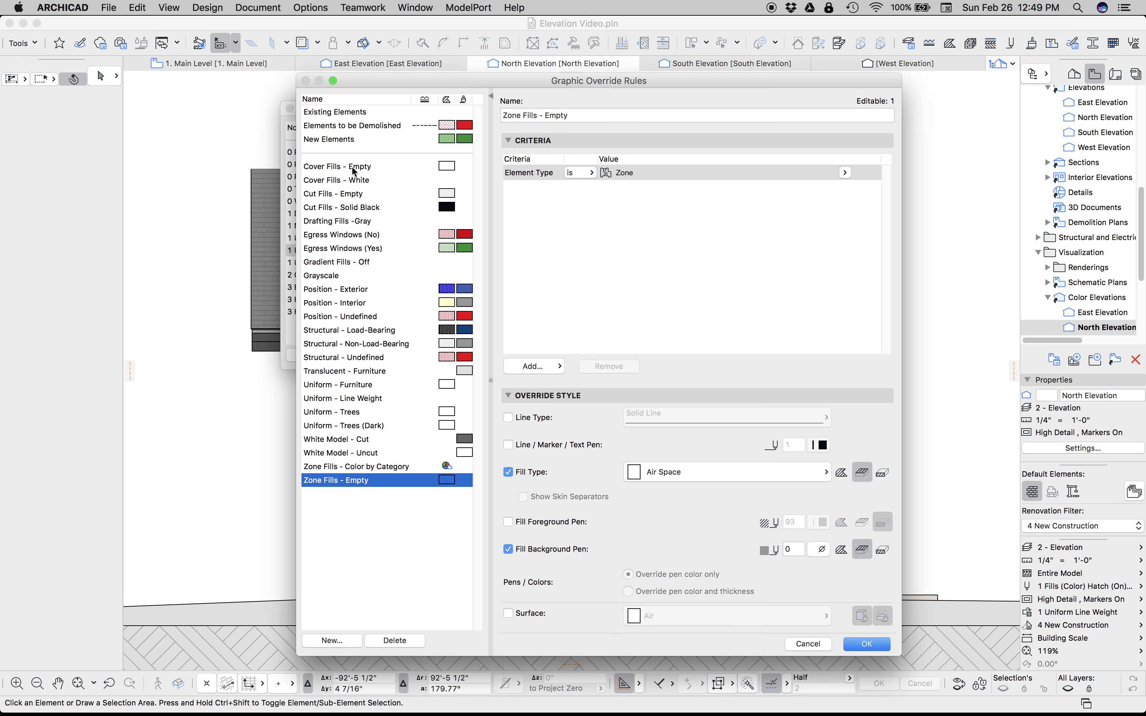
pyautogui.click(350, 180)
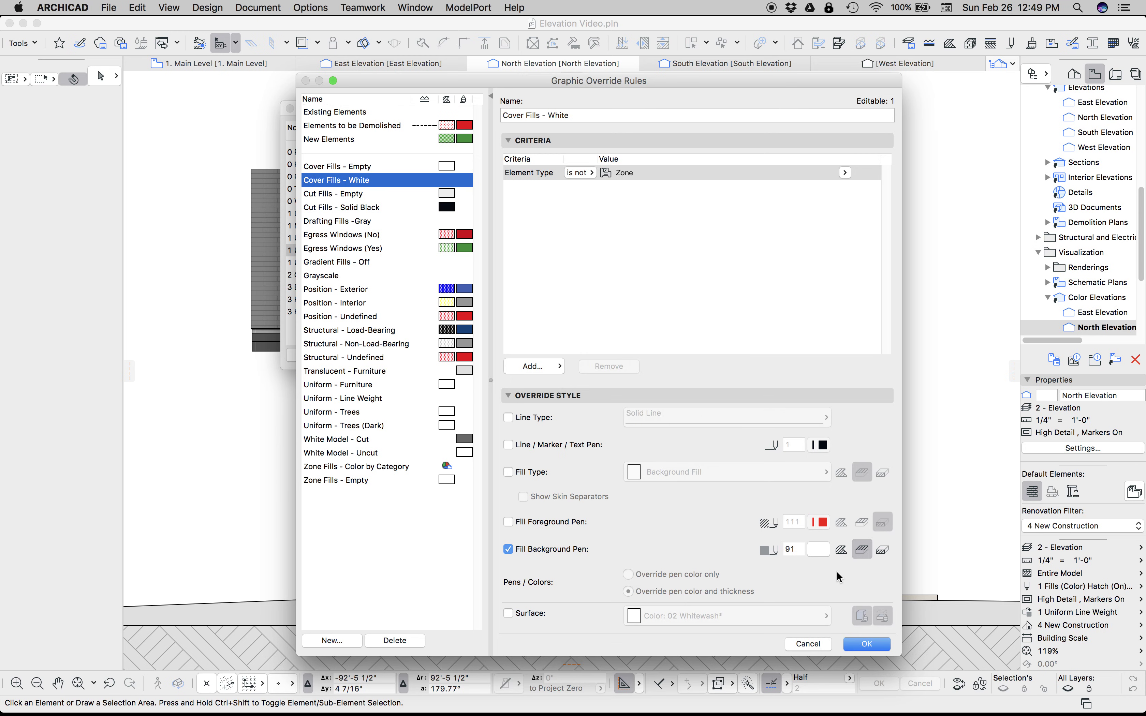
pyautogui.click(872, 647)
pyautogui.click(778, 360)
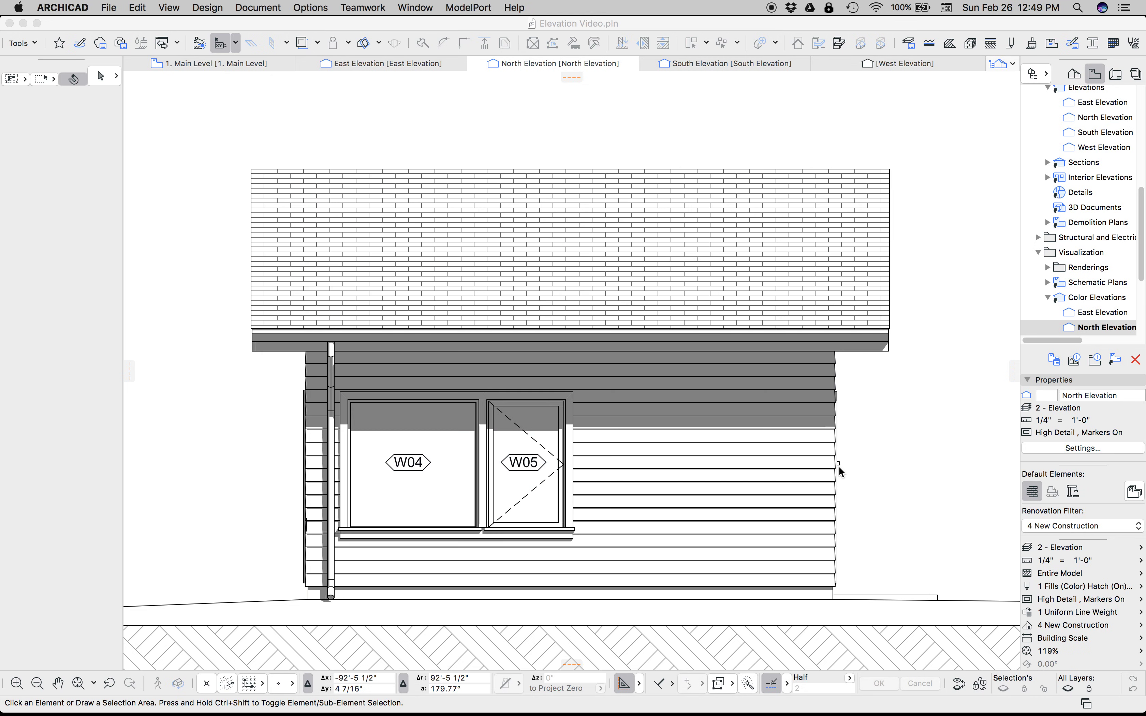
# - Toggle between the 1 Uniform Line Weight and Cover Fills (White) overrides, ending on Cover Fills (White)
pyautogui.click(1071, 612)
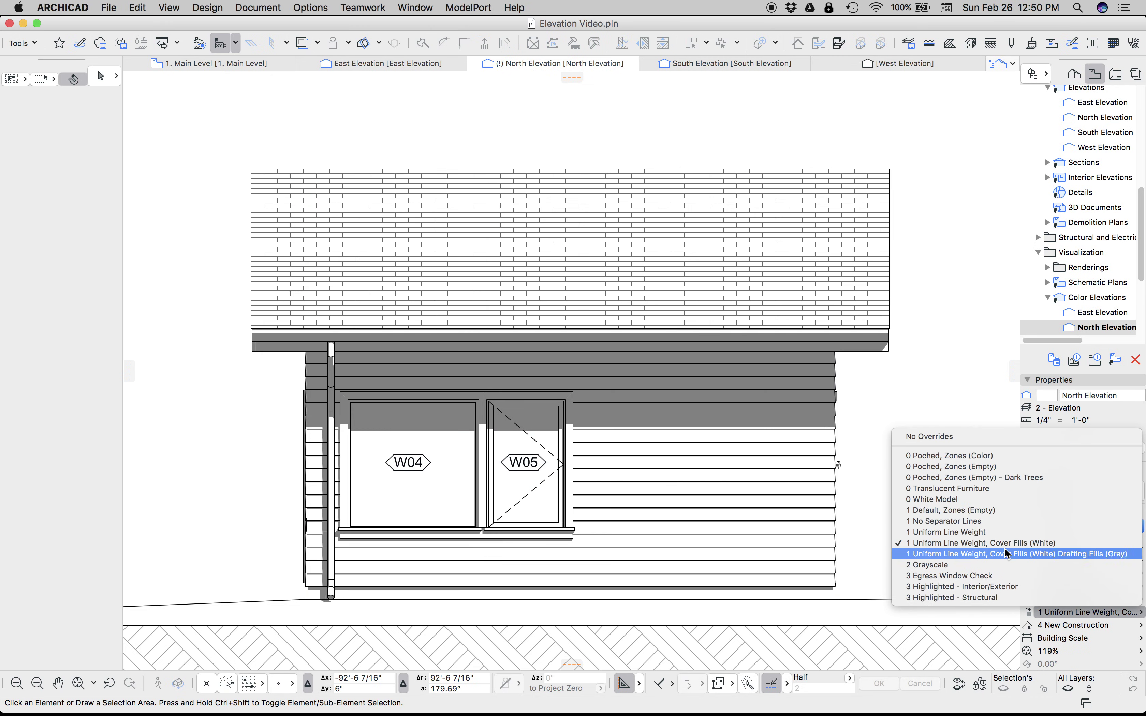
pyautogui.click(995, 532)
pyautogui.click(1056, 612)
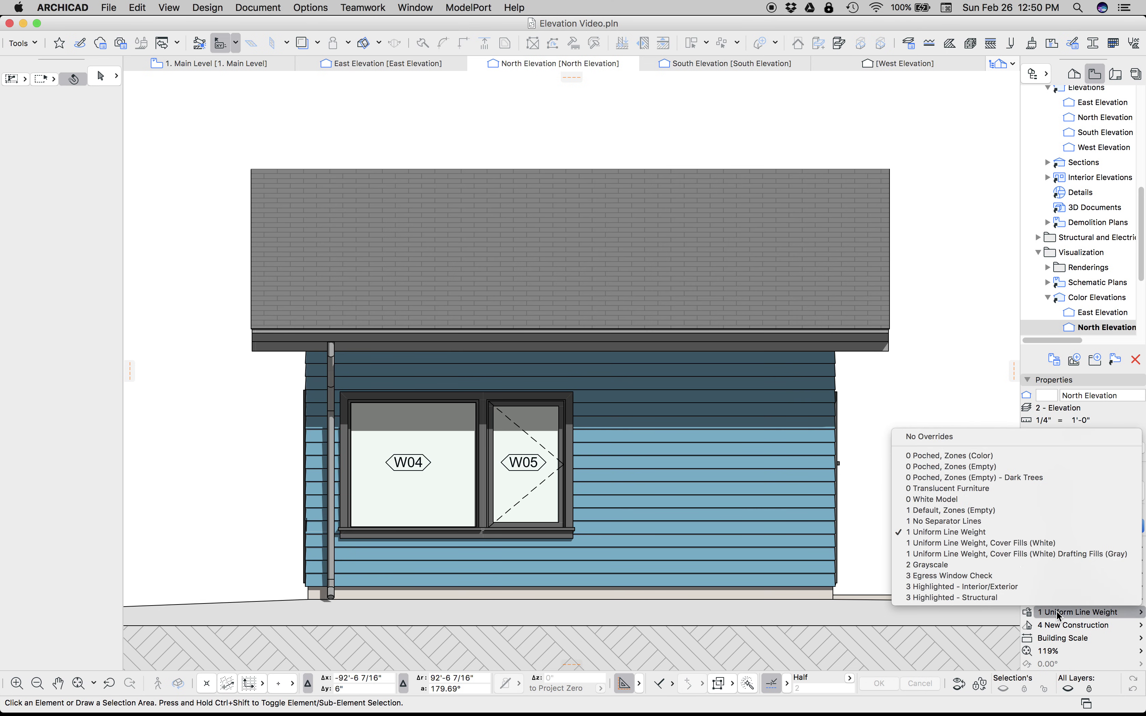
pyautogui.click(996, 543)
pyautogui.click(1057, 611)
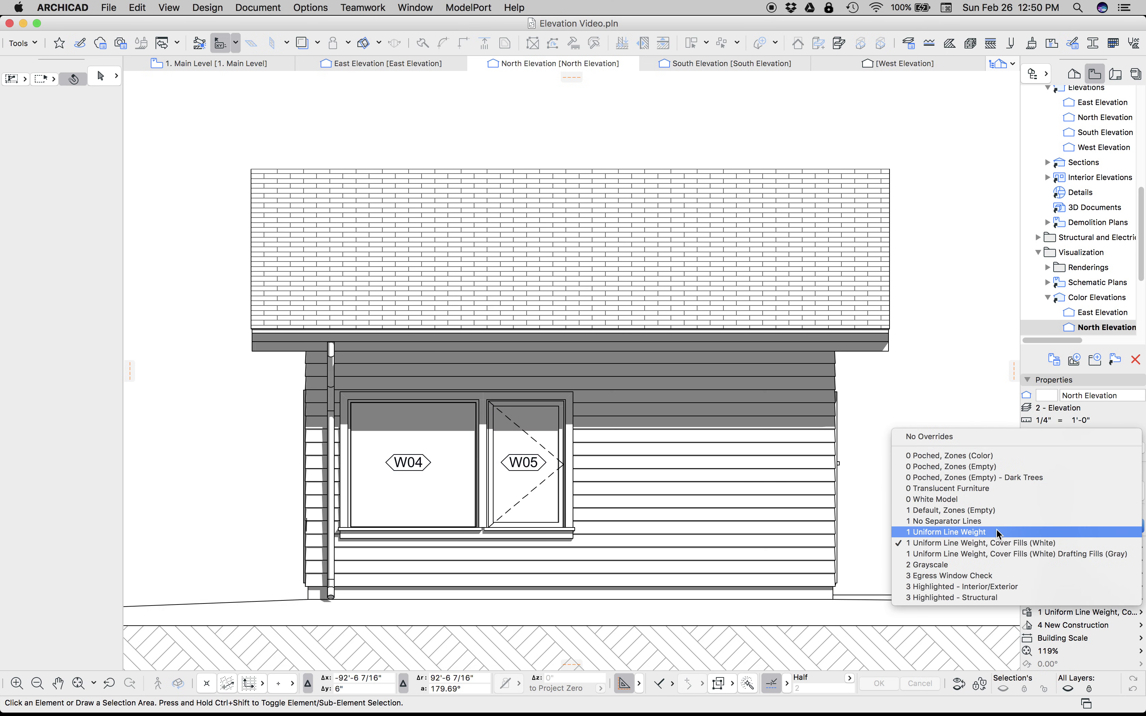
pyautogui.click(1004, 532)
pyautogui.click(1069, 613)
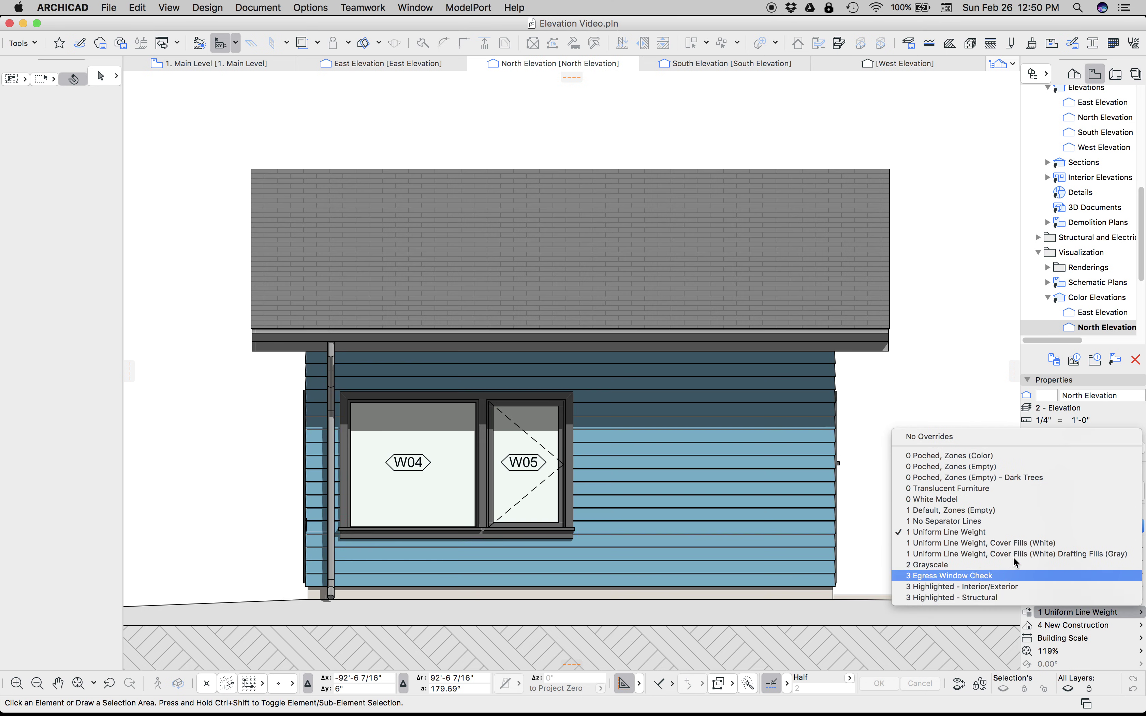
pyautogui.click(980, 543)
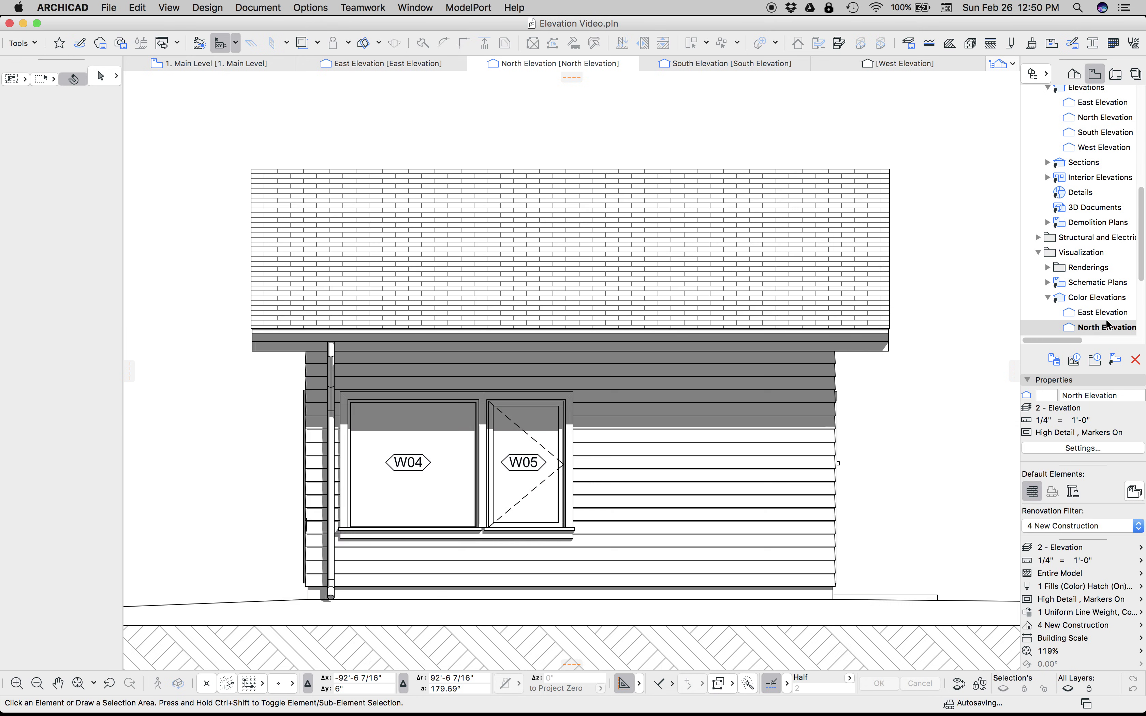
# - Expand Visualization > Color Elevations in the Navigator and open its North Elevation
pyautogui.click(1088, 298)
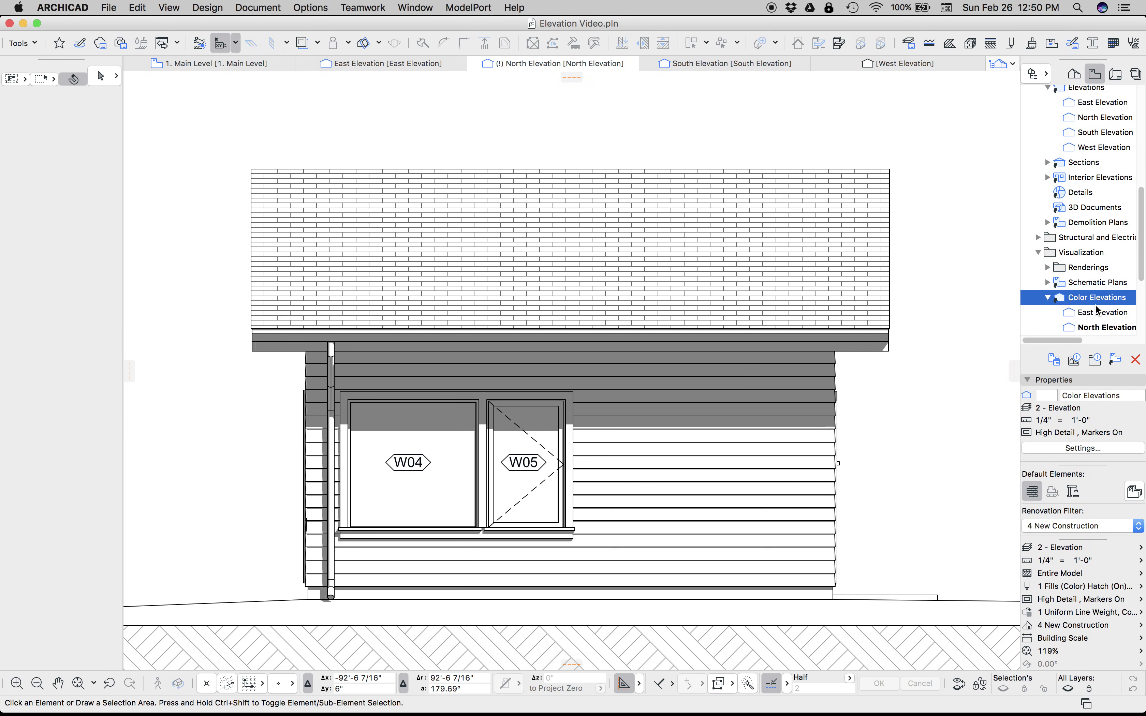
pyautogui.moveTo(1065, 340); pyautogui.dragTo(1068, 345)
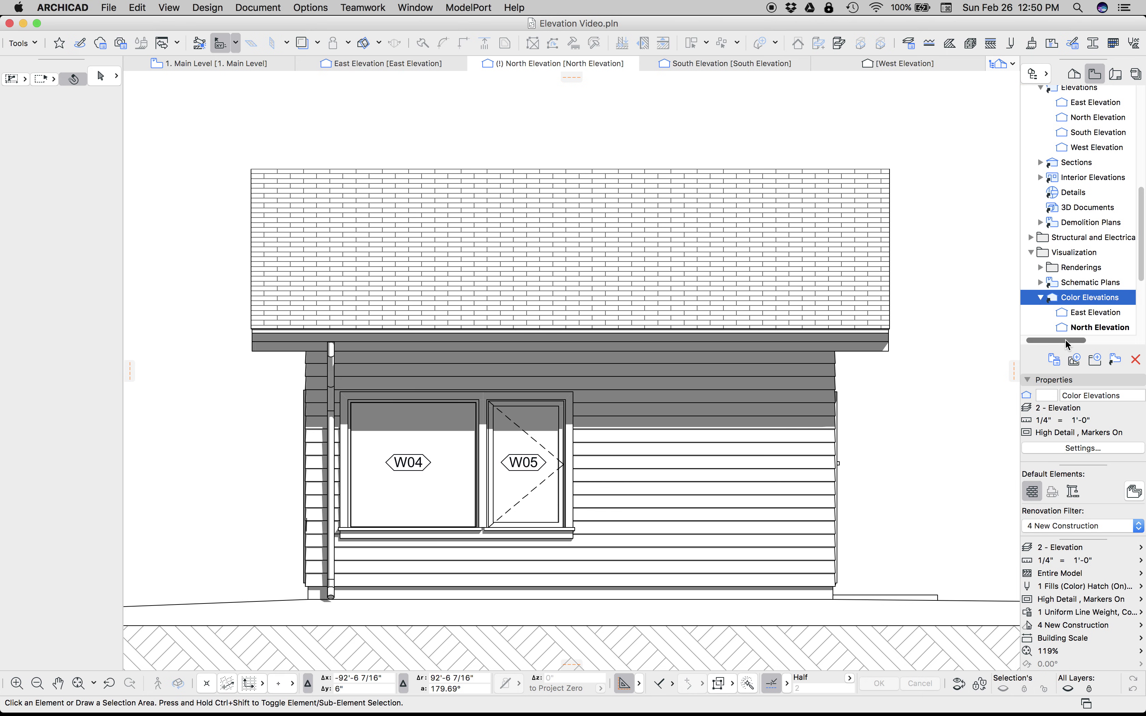
pyautogui.moveTo(1138, 272); pyautogui.dragTo(1138, 306)
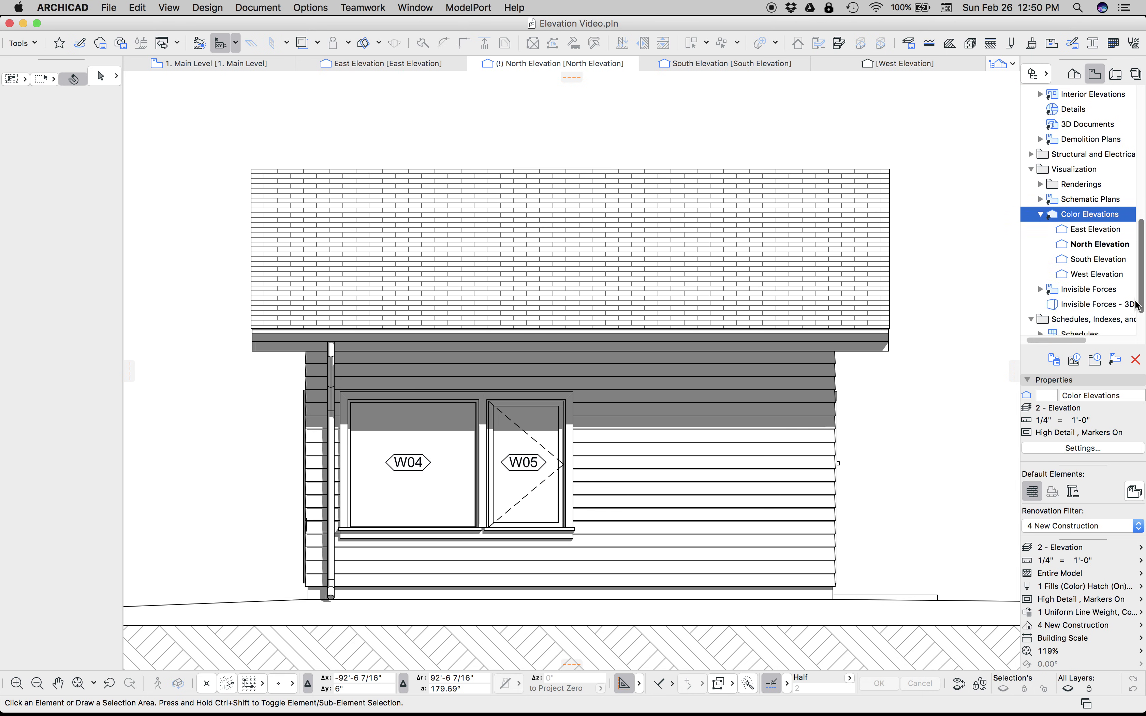
pyautogui.scroll(10, 1074, 242)
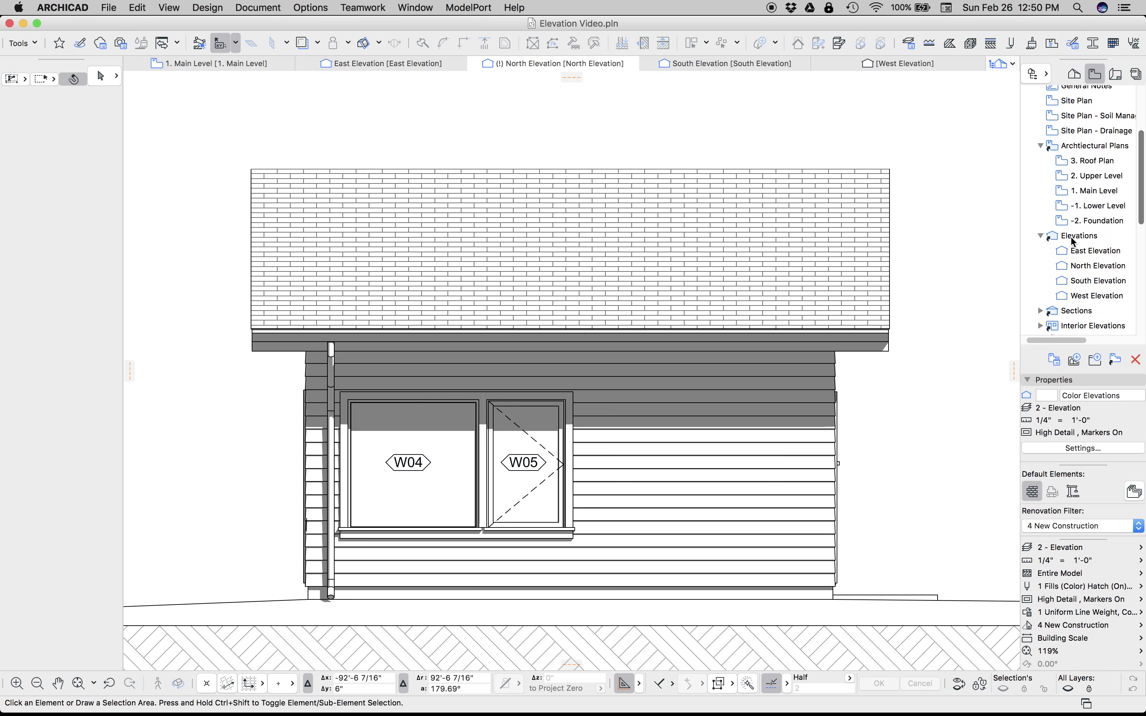
pyautogui.moveTo(1140, 209); pyautogui.dragTo(1139, 293)
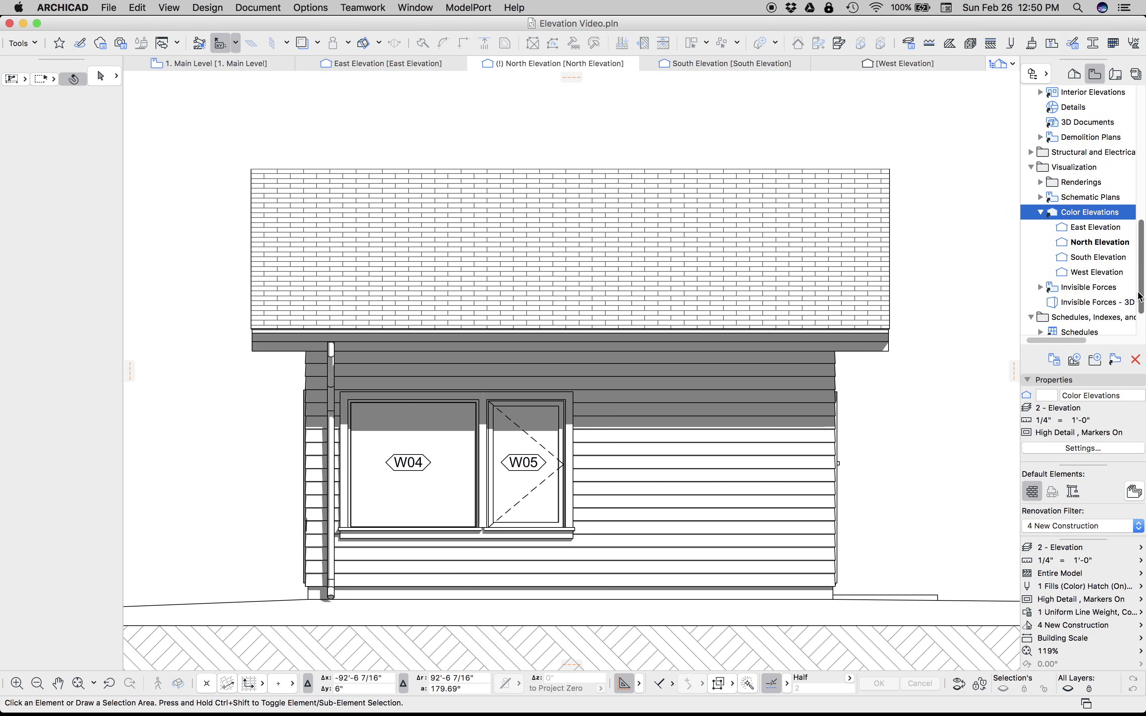
pyautogui.scroll(6, 1038, 309)
pyautogui.doubleClick(1090, 164)
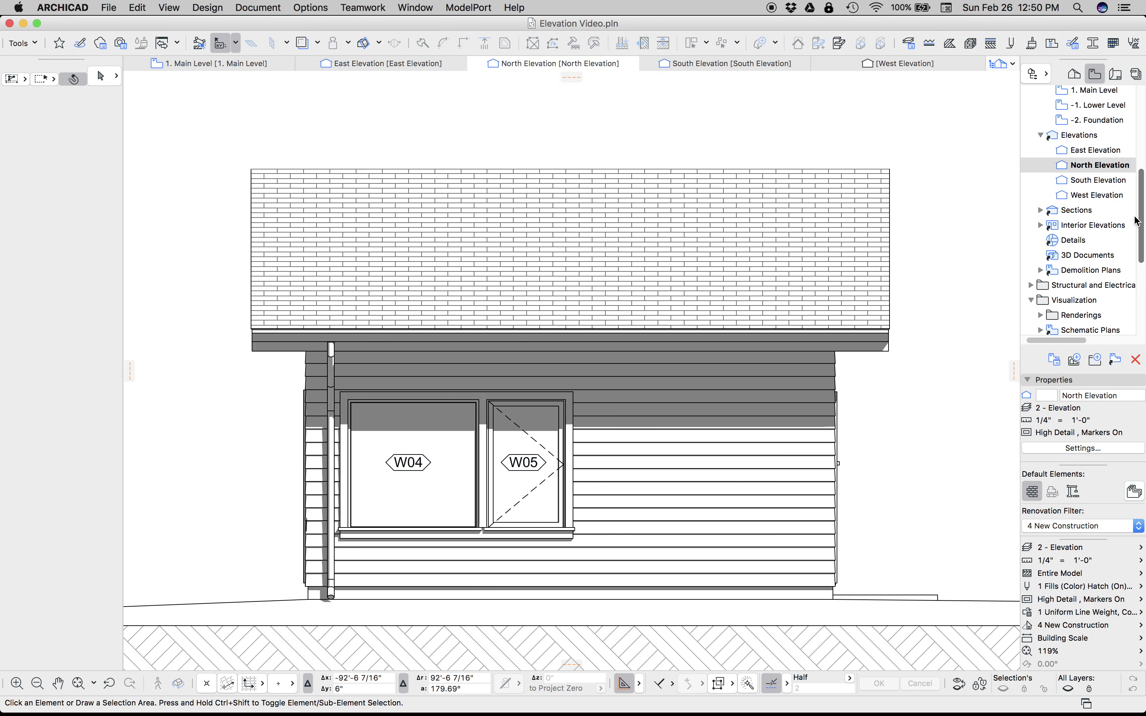
pyautogui.moveTo(1137, 221); pyautogui.dragTo(1098, 291)
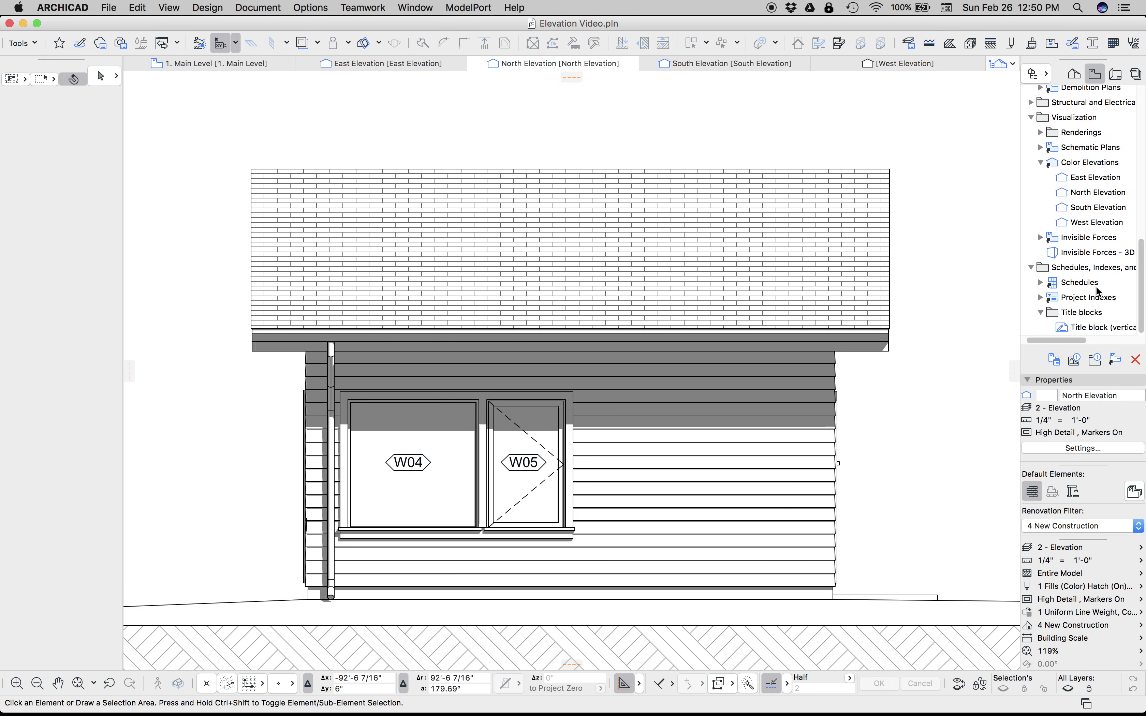
pyautogui.doubleClick(1087, 192)
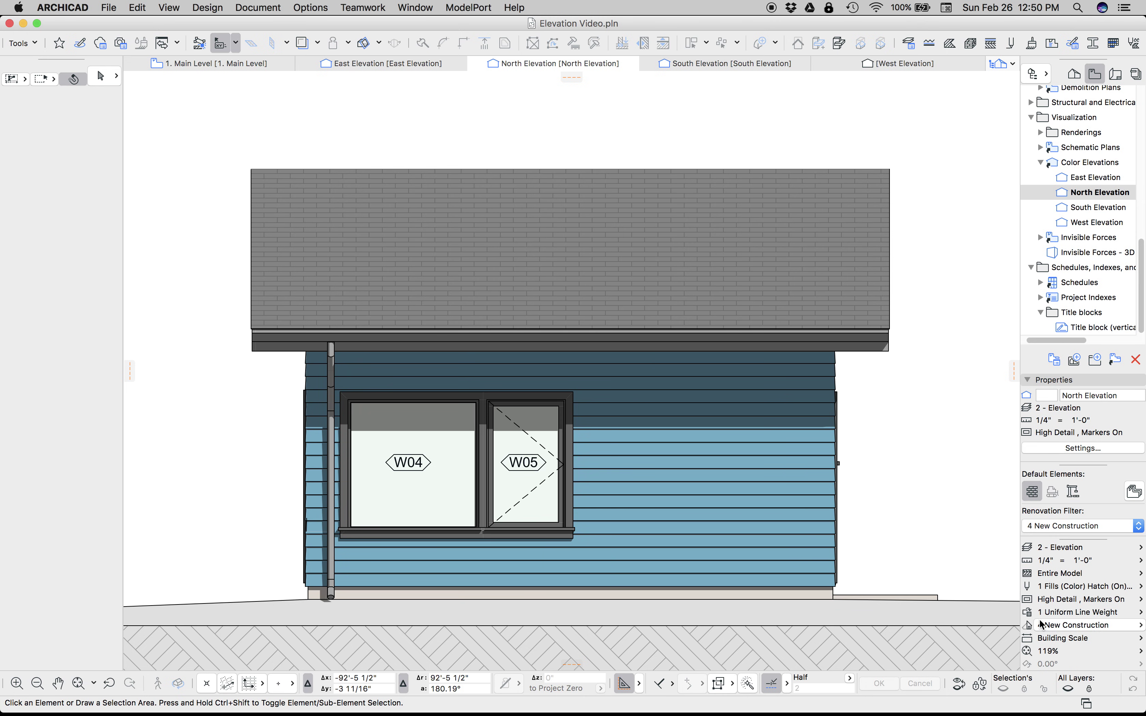
# - Set the North Elevation's uncut surfaces to fill with Own Surface Colors (Shaded)
pyautogui.rightClick(921, 397)
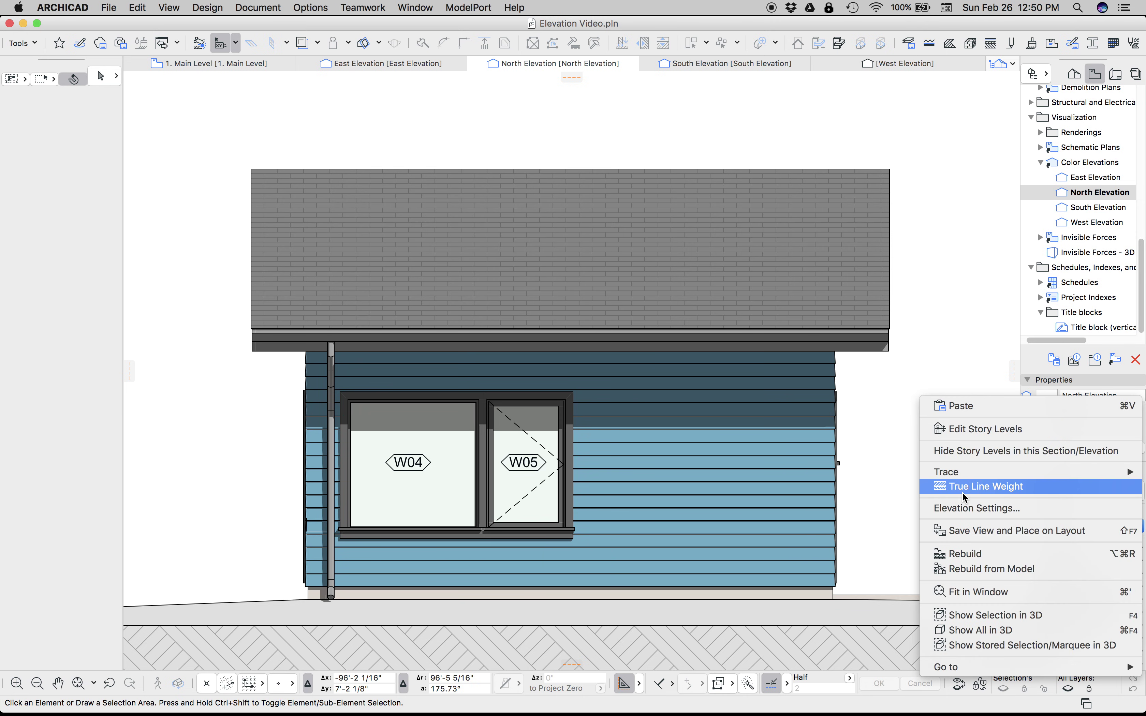
pyautogui.click(970, 509)
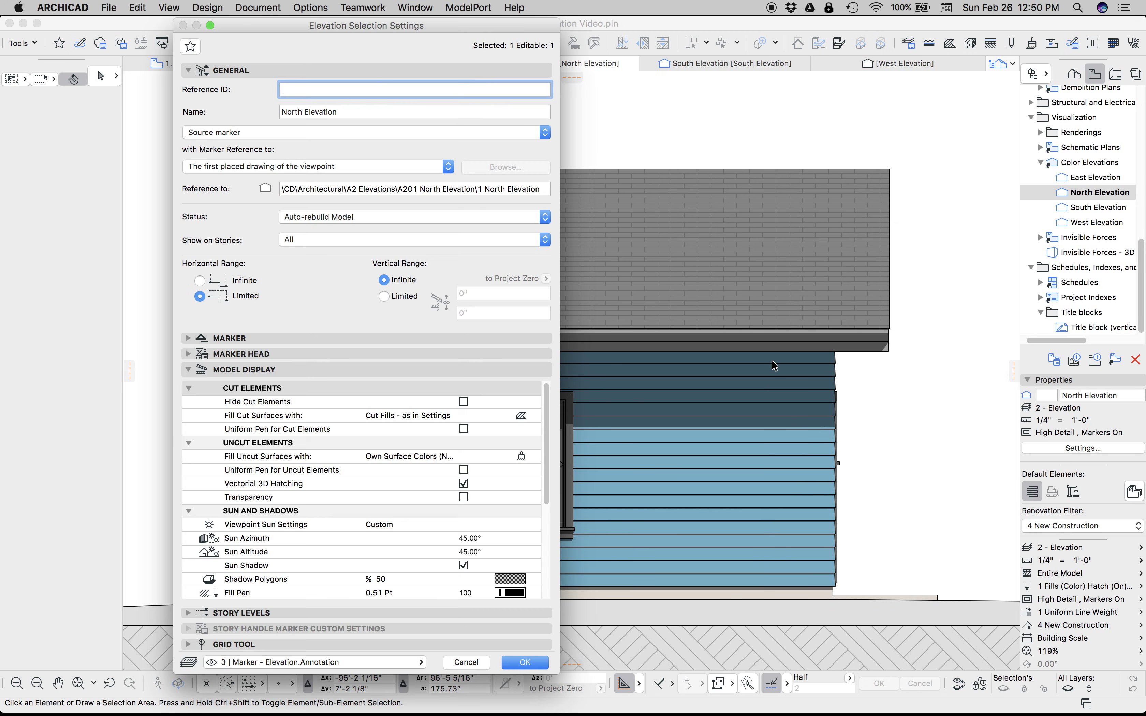
pyautogui.click(521, 456)
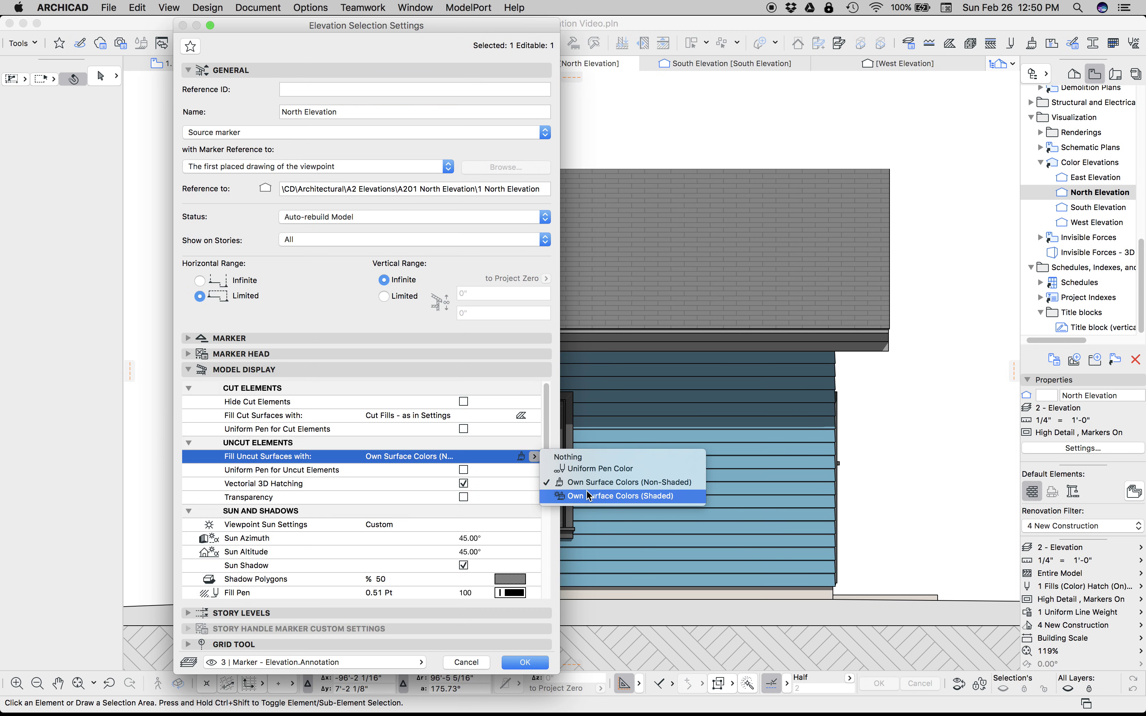
pyautogui.click(597, 497)
pyautogui.click(524, 663)
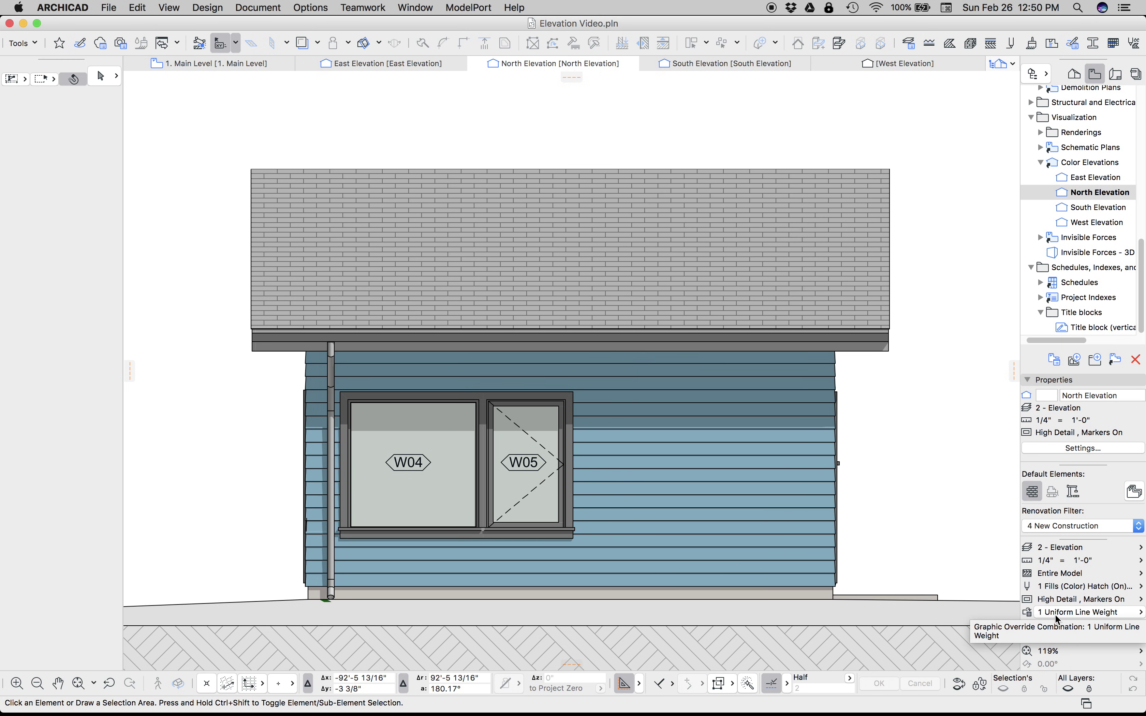
# - Choose 1 Uniform Line Weight, Cover Fills (White) from the Graphic Override popup
pyautogui.click(1063, 613)
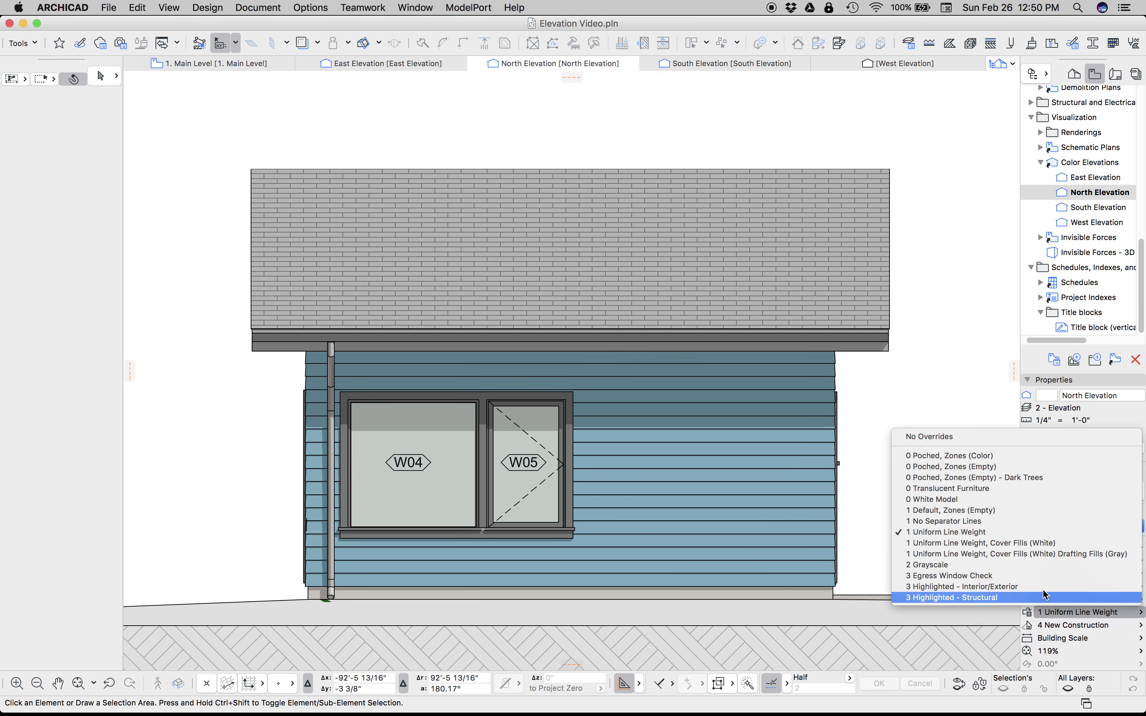
pyautogui.click(1015, 544)
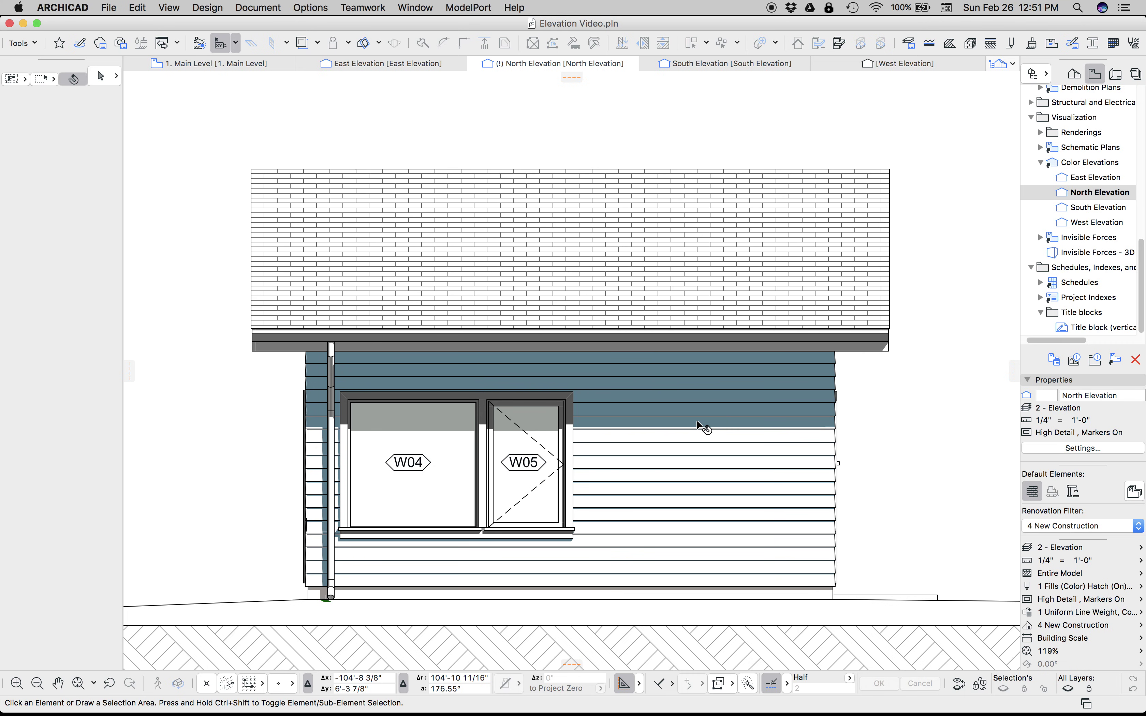
pyautogui.click(1027, 613)
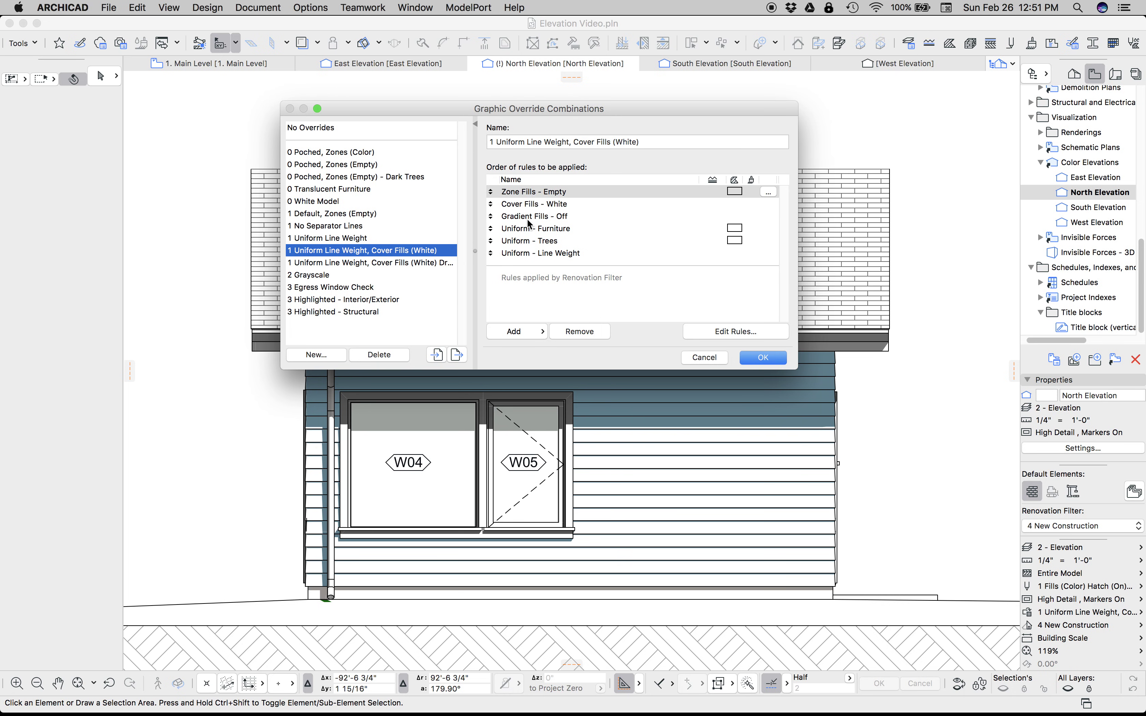
# - Apply the Cover Fills (White) Drafting Fills (Gray) combination after reviewing its gray rule, then activate the Fill tool
pyautogui.click(432, 262)
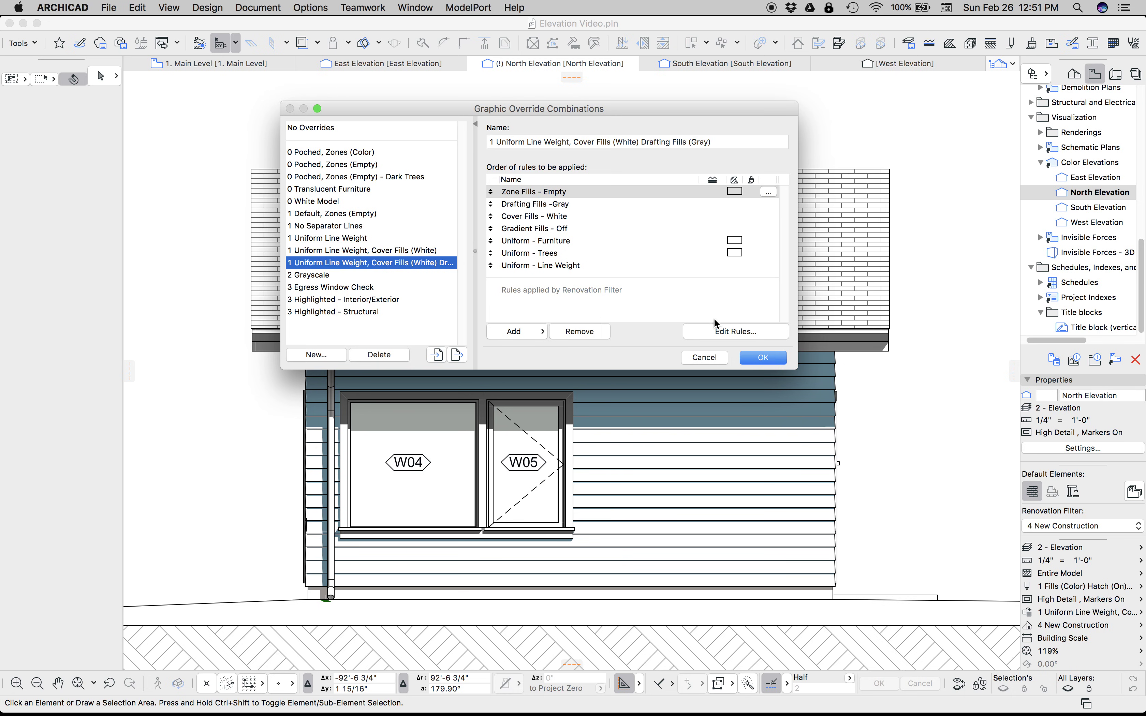
pyautogui.click(728, 334)
pyautogui.click(369, 220)
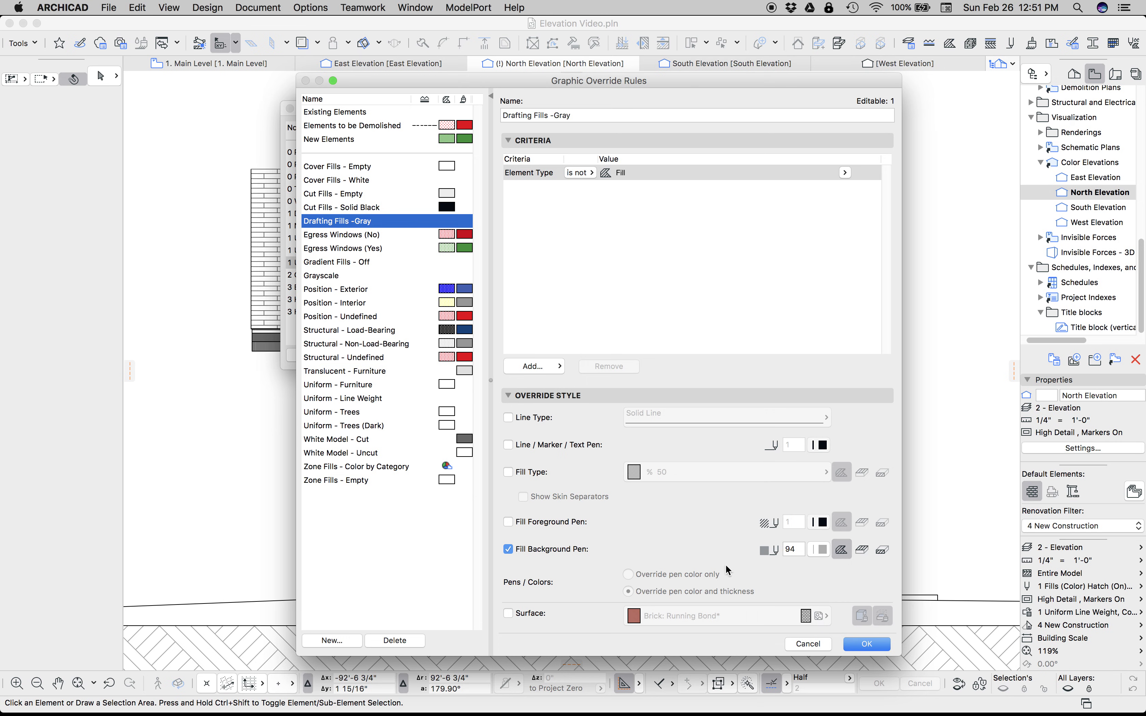
pyautogui.click(873, 645)
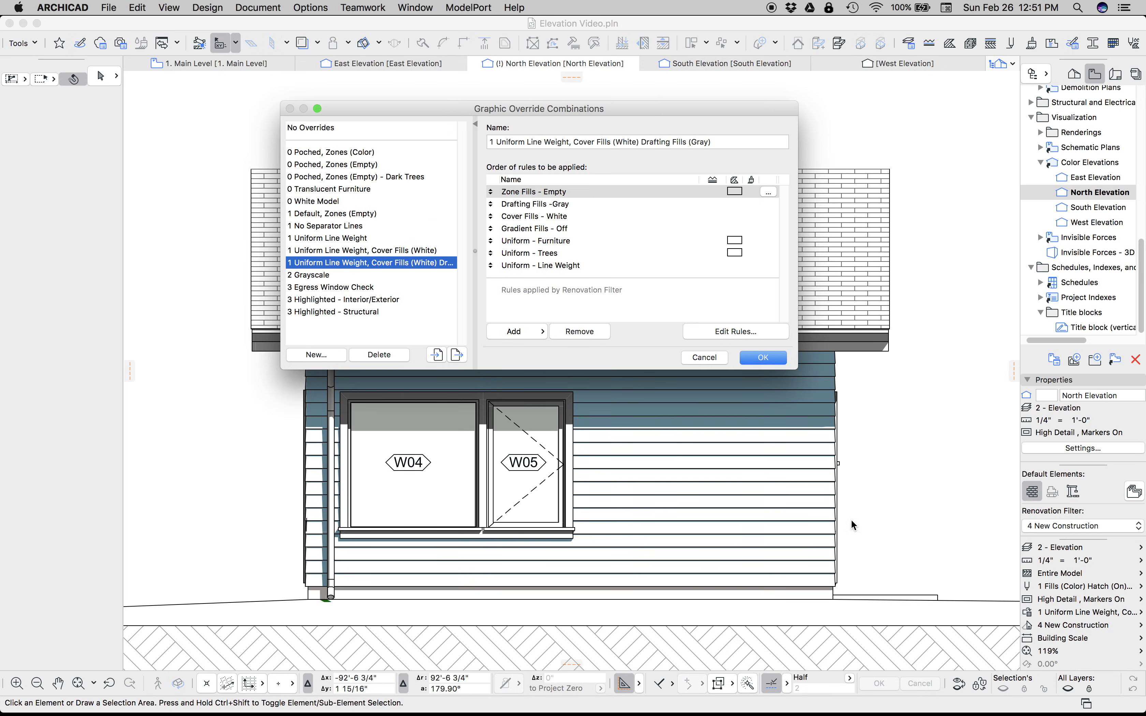
pyautogui.click(758, 360)
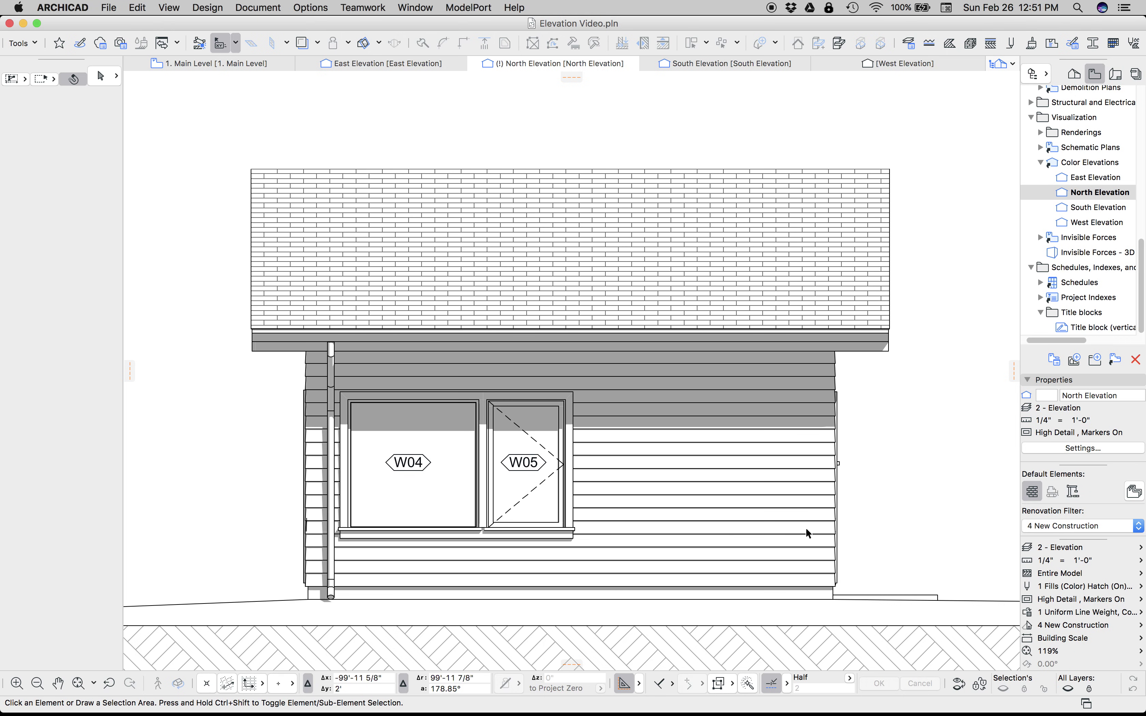
pyautogui.press('f')
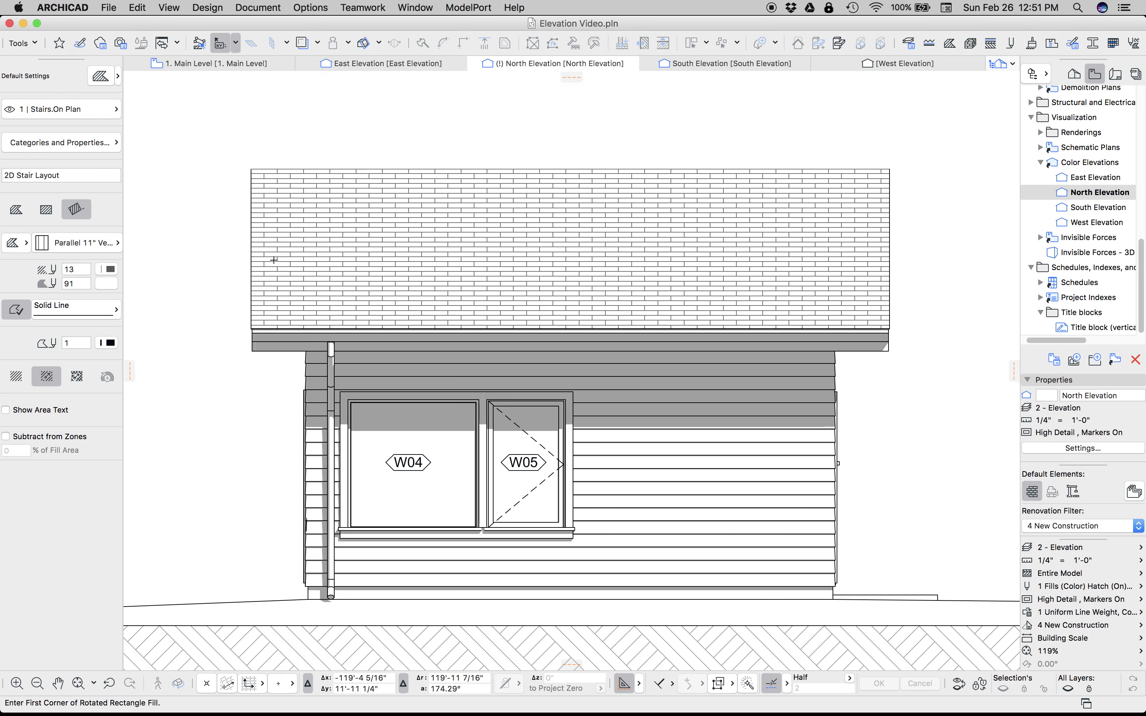
pyautogui.click(1029, 615)
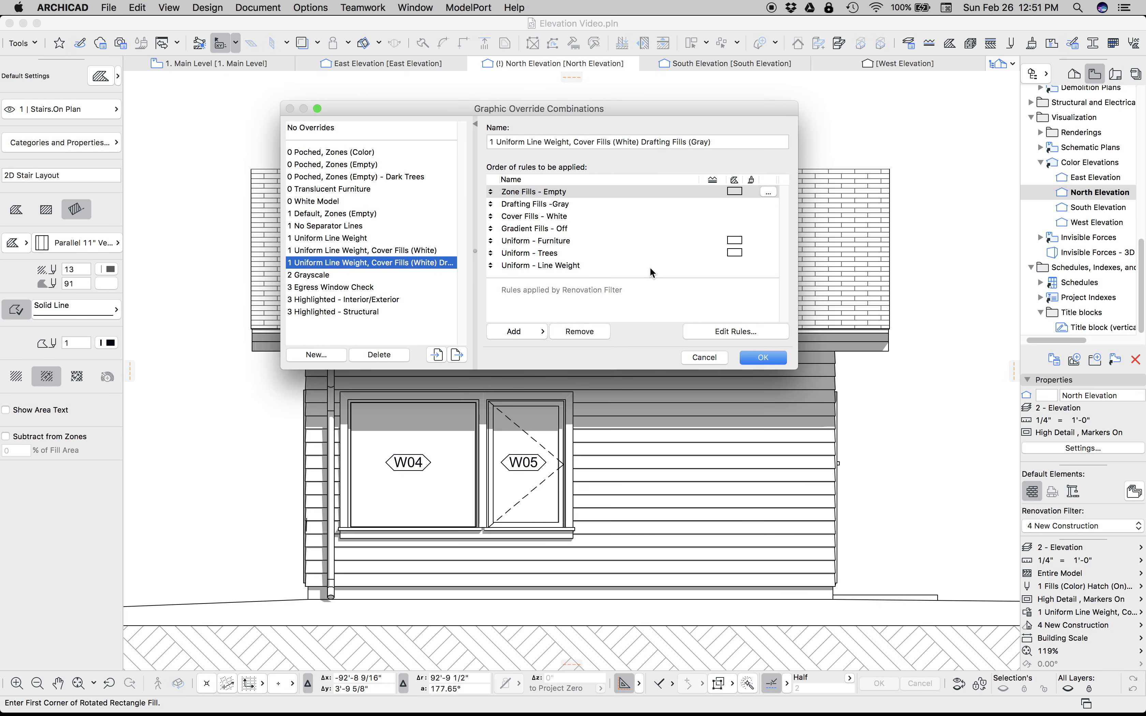
pyautogui.click(559, 203)
pyautogui.click(725, 332)
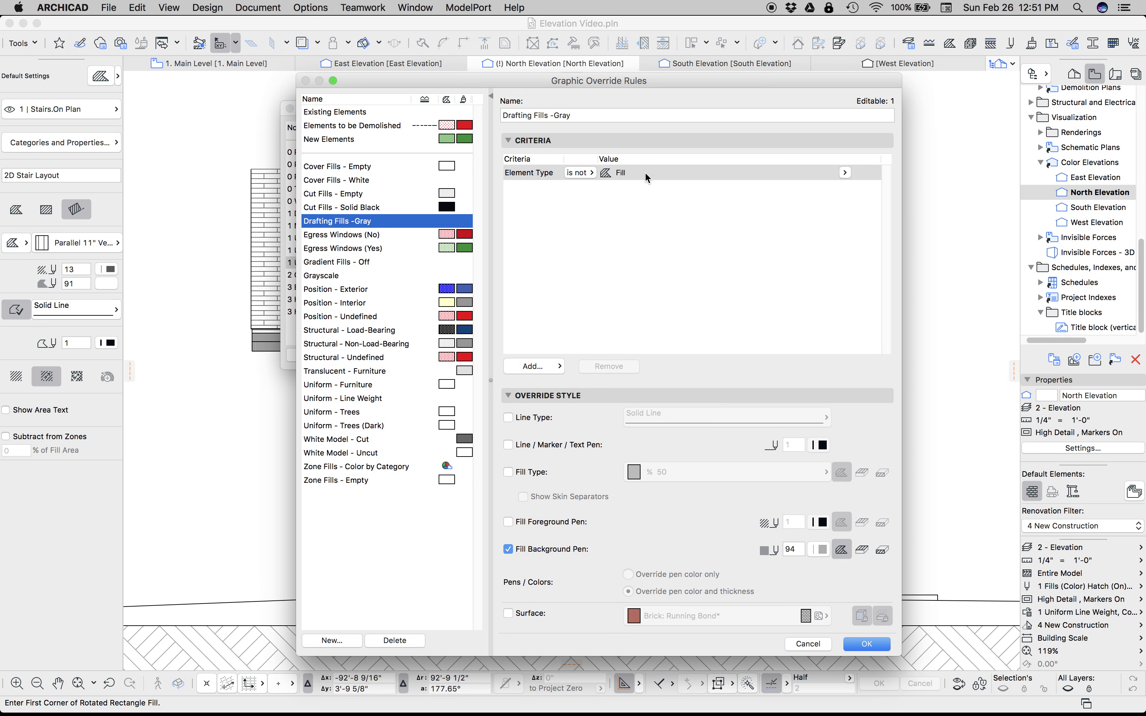
pyautogui.click(806, 645)
pyautogui.click(705, 358)
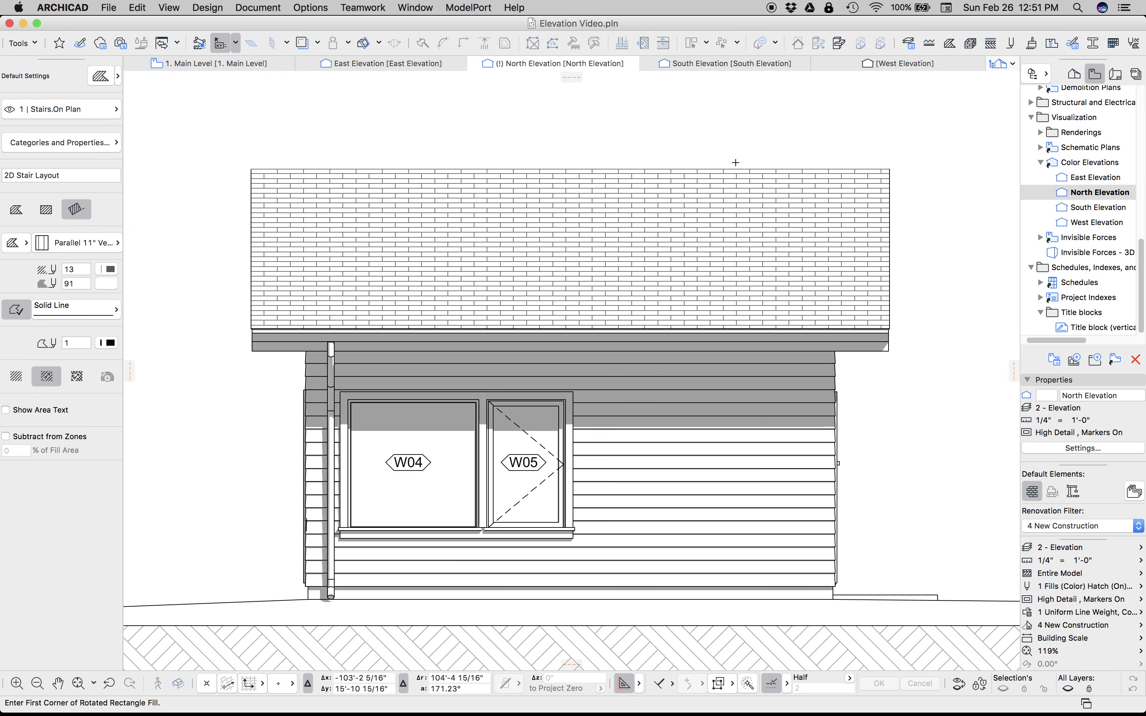
pyautogui.rightClick(718, 136)
# - Set uncut surfaces to fill with Own Surface Colors (Non-Shaded) in Elevation Settings
pyautogui.click(757, 248)
pyautogui.click(528, 457)
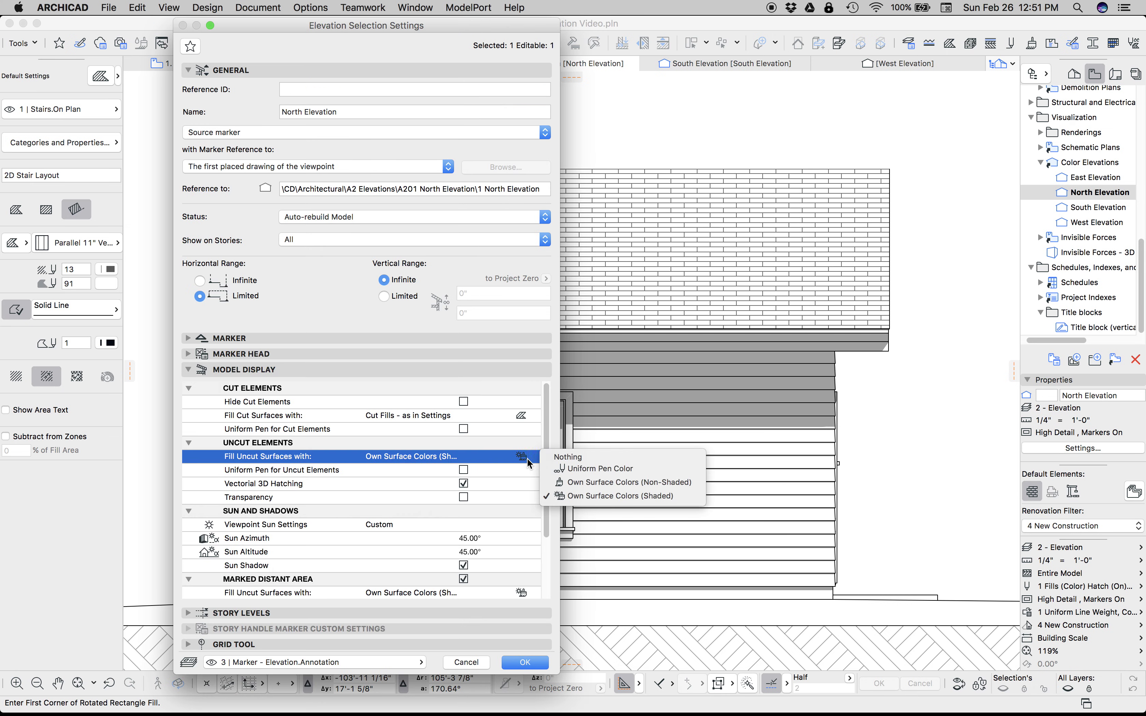
pyautogui.click(598, 484)
pyautogui.click(521, 663)
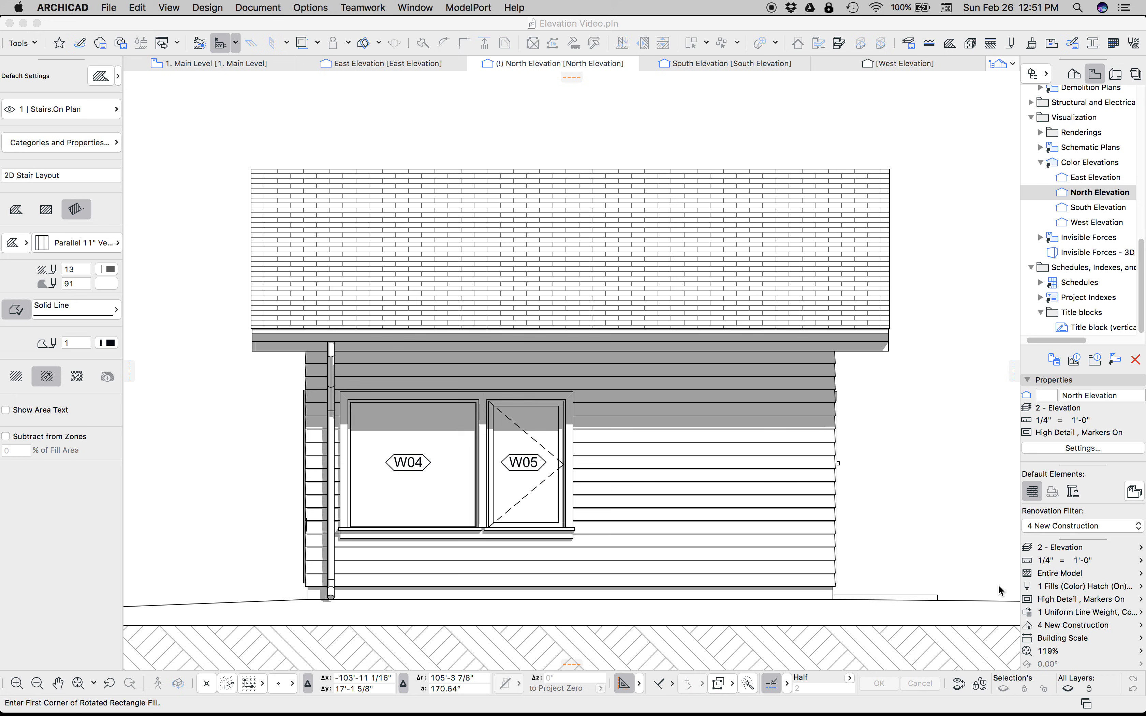
# - Switch the graphic override from Cover Fills (White) back to 1 Uniform Line Weight
pyautogui.click(1052, 612)
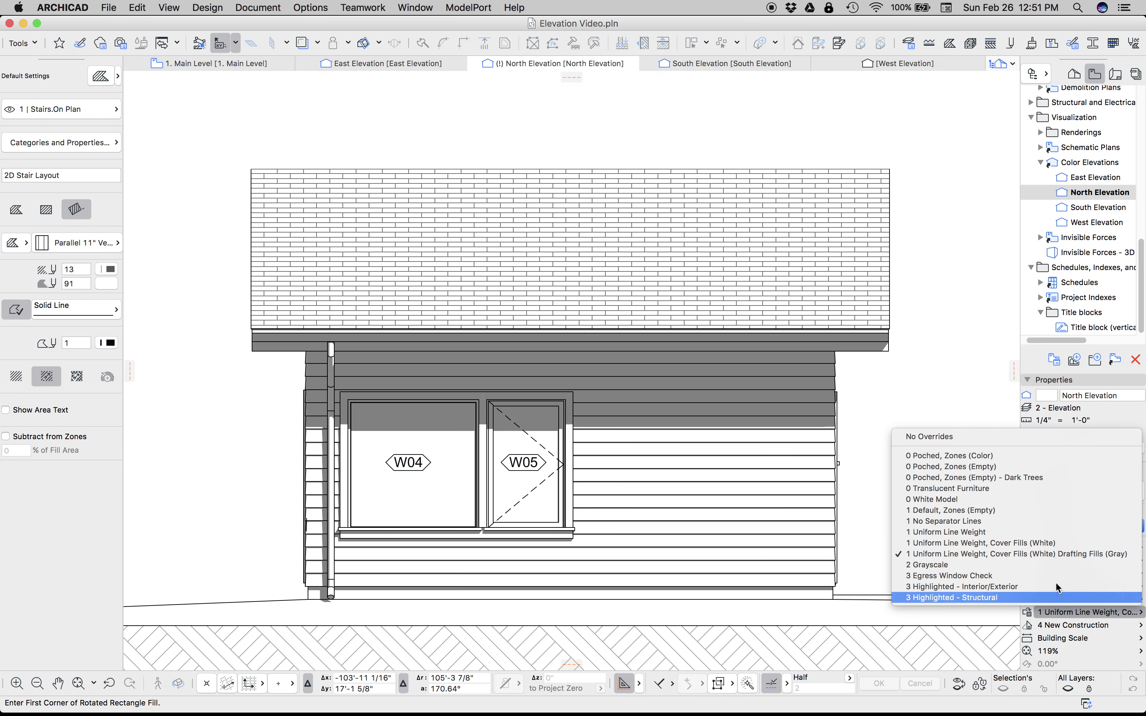
pyautogui.click(1023, 544)
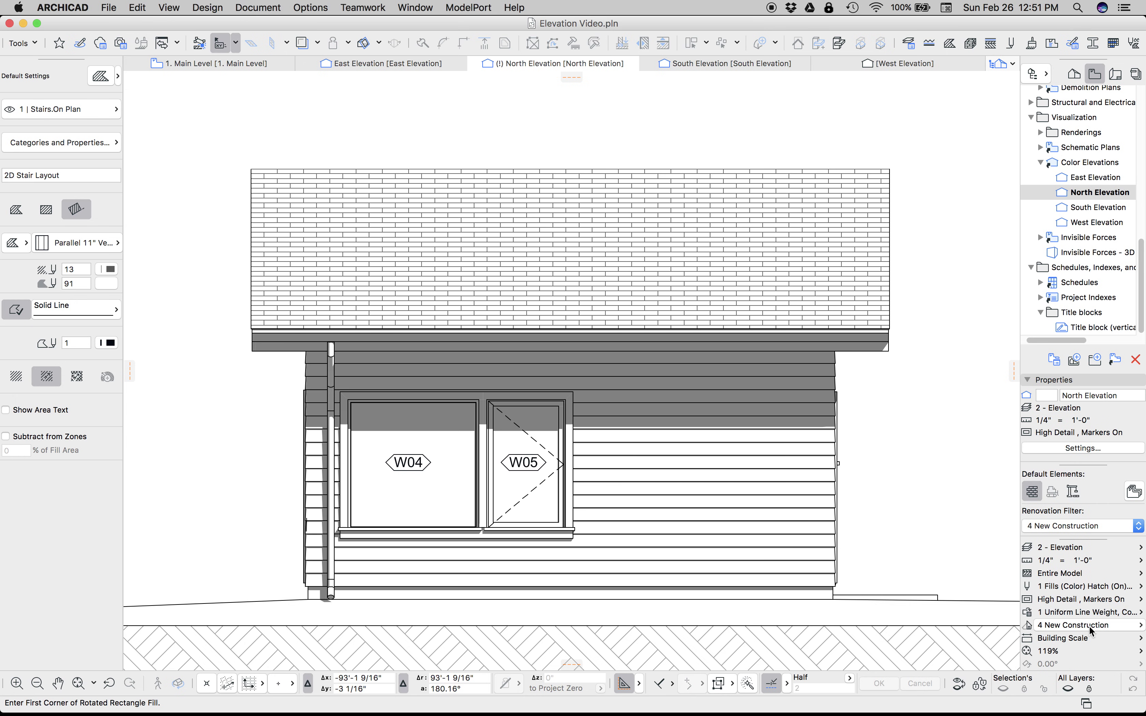
pyautogui.click(1094, 612)
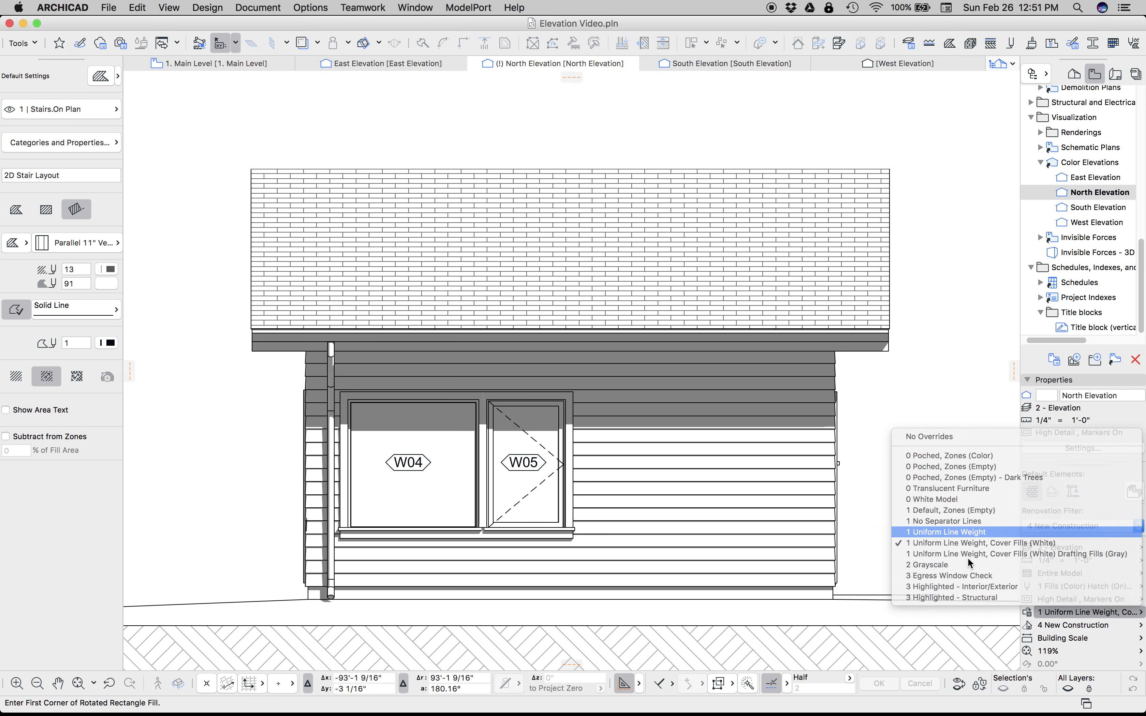
pyautogui.click(981, 532)
pyautogui.scroll(-3, 903, 443)
pyautogui.scroll(-2, 902, 443)
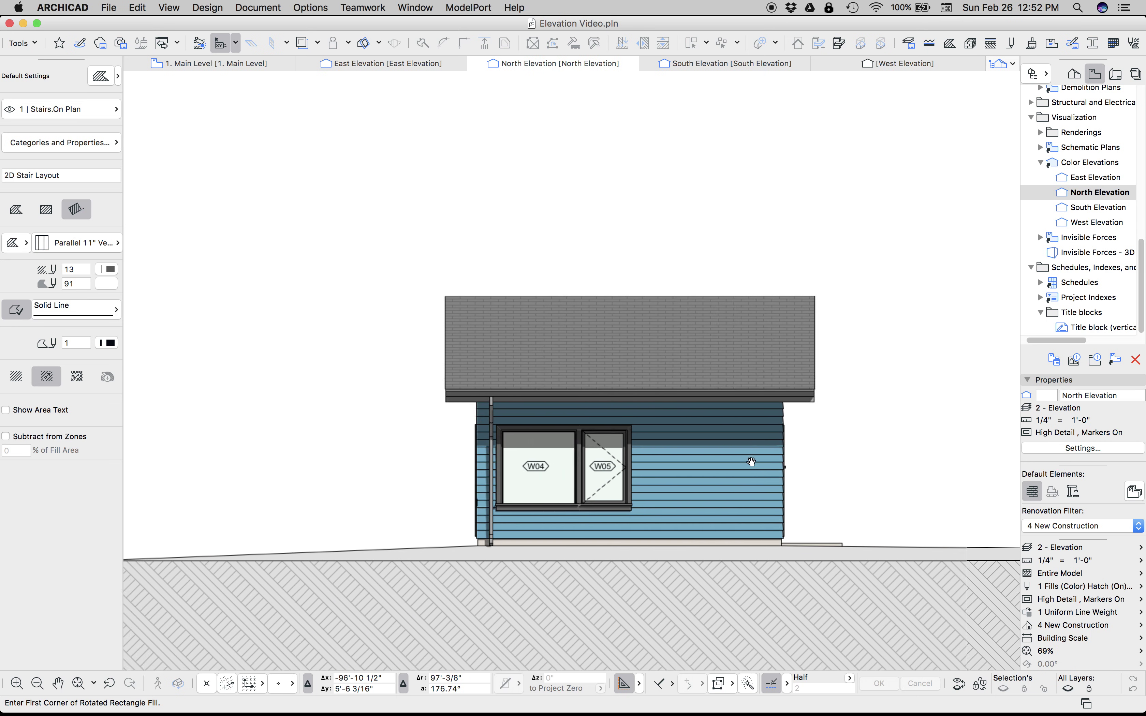
# - Show the East Elevation, inspect its Linear Gradient sky fill, then deselect it
pyautogui.click(435, 69)
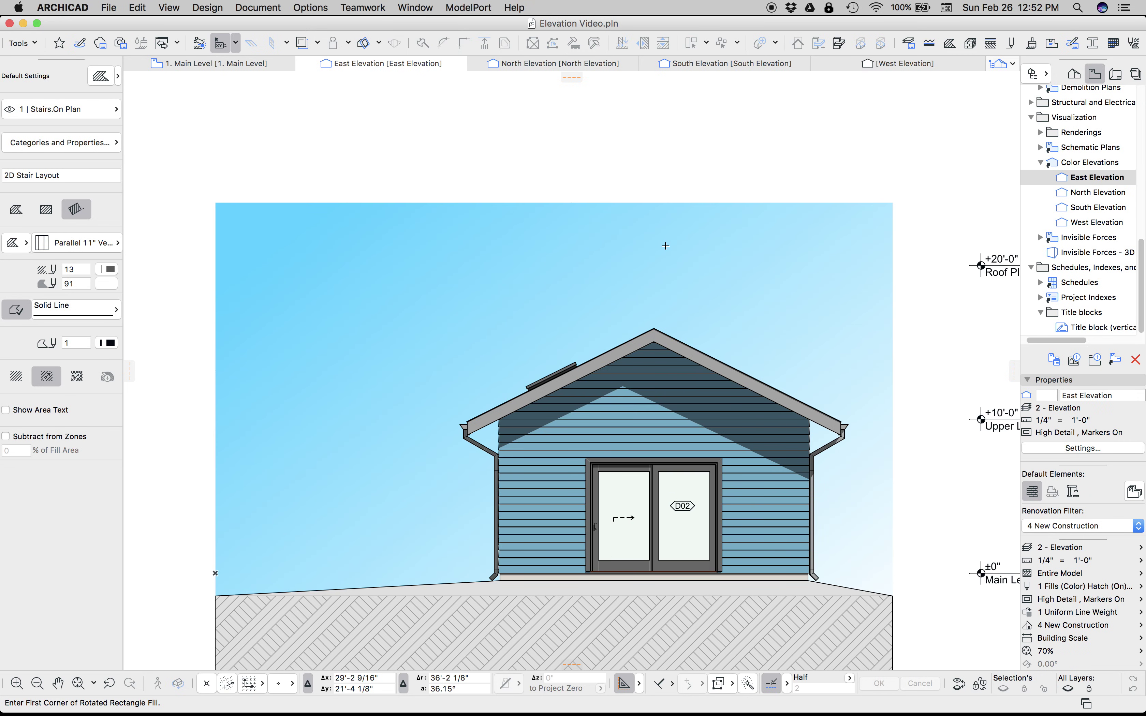
pyautogui.keyDown('shift'); pyautogui.click(422, 252); pyautogui.keyUp('shift')
pyautogui.scroll(-2, 465, 313)
pyautogui.moveTo(464, 314); pyautogui.dragTo(425, 249, button='middle')
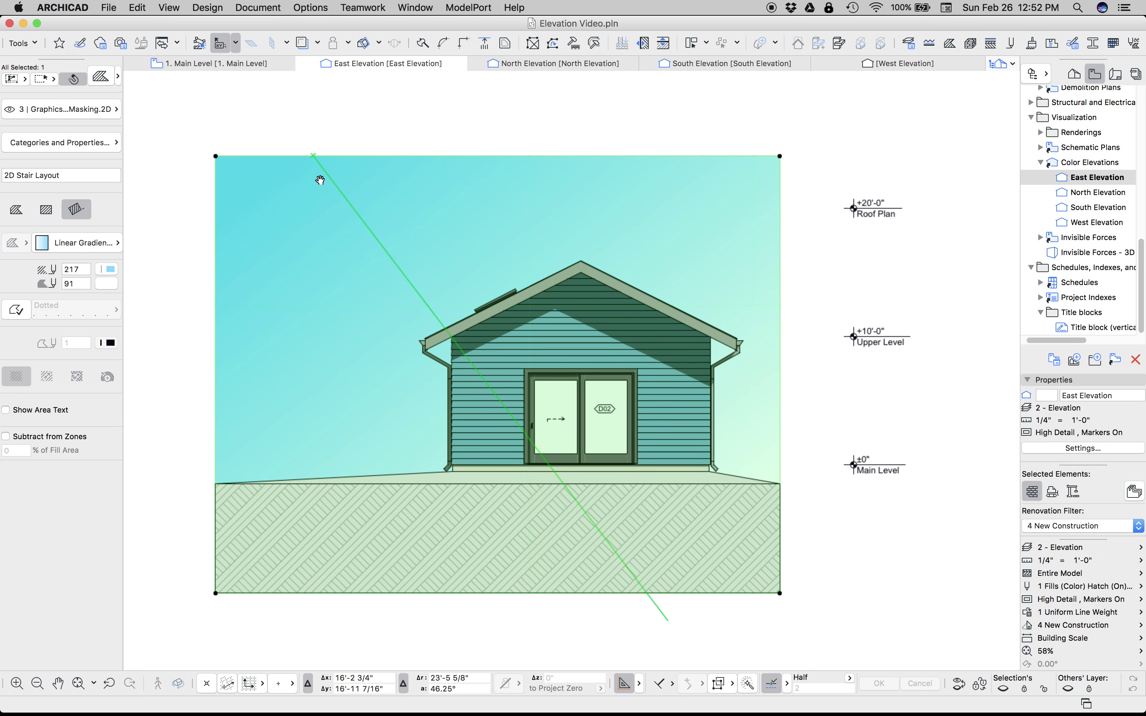
pyautogui.click(809, 389)
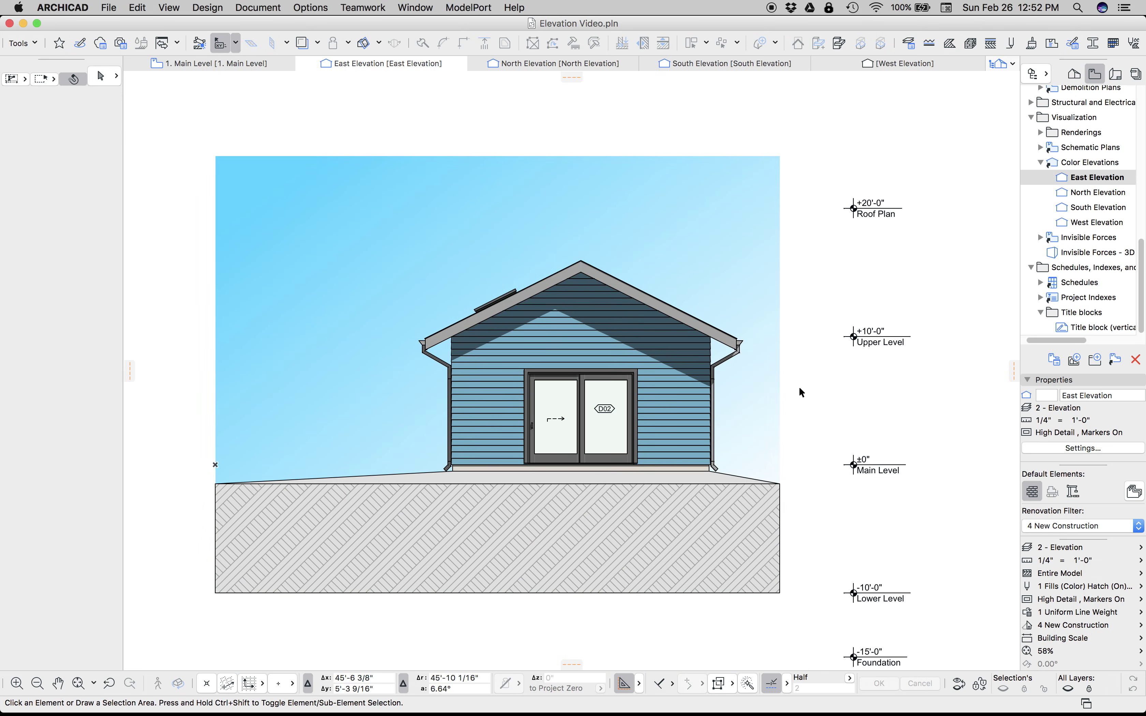
# - Give the Siding building material the Color: Green Celadon surface
pyautogui.click(970, 44)
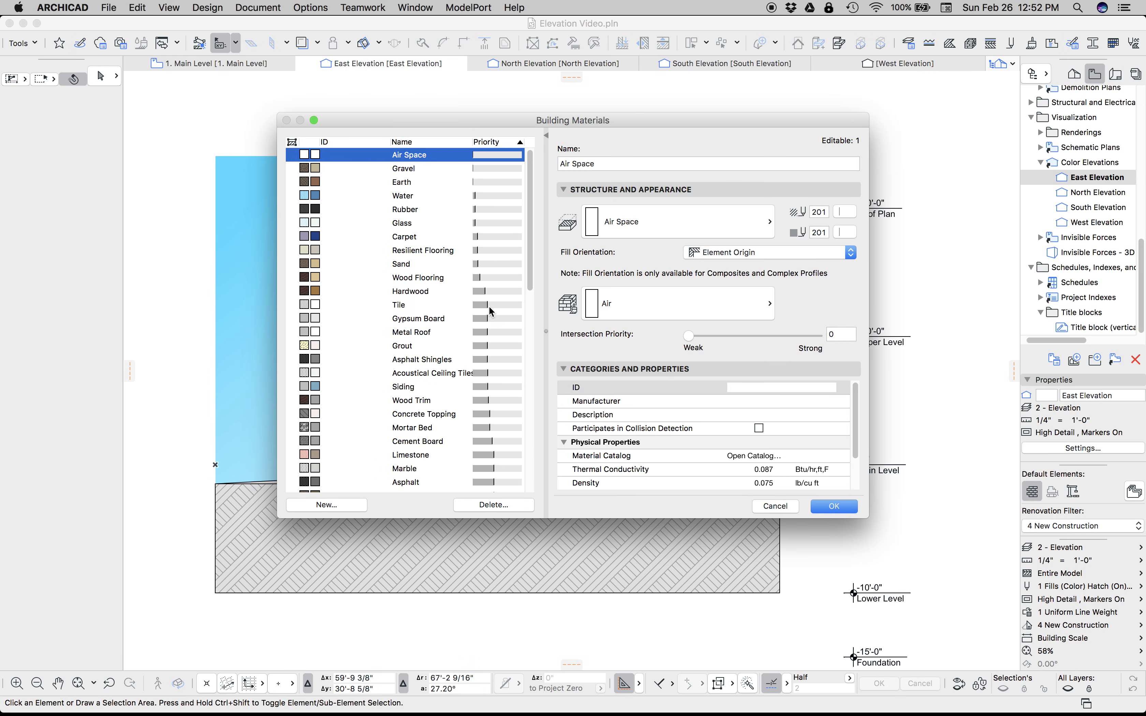
pyautogui.click(340, 385)
pyautogui.click(700, 316)
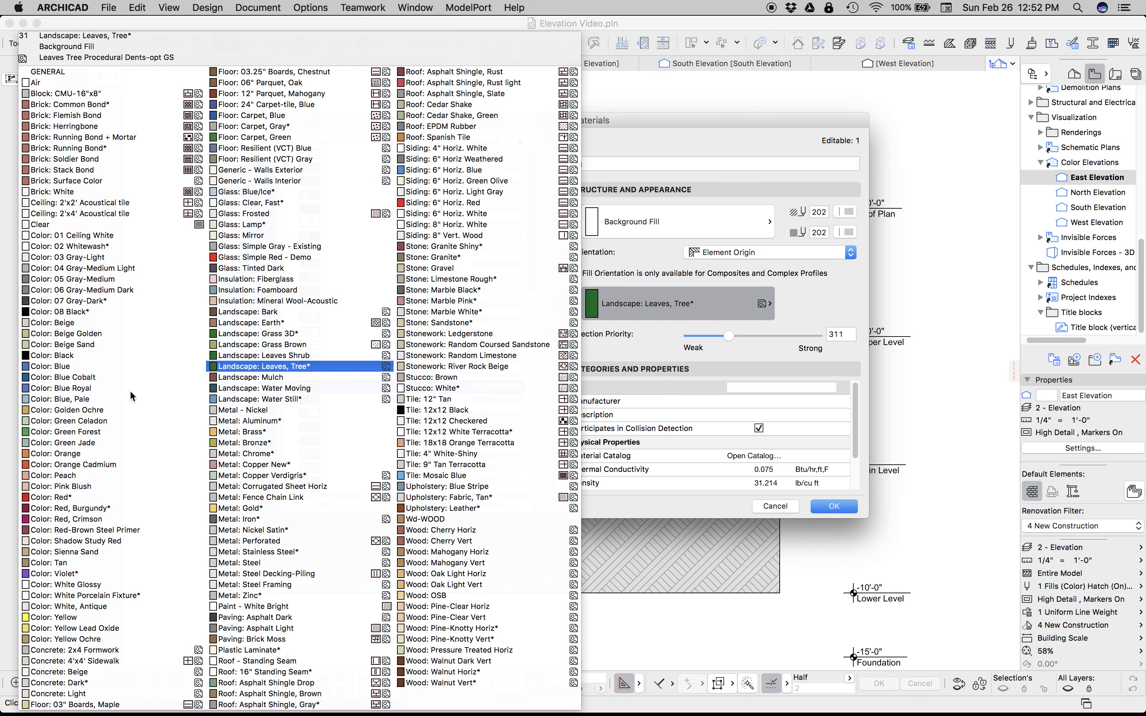
pyautogui.click(82, 423)
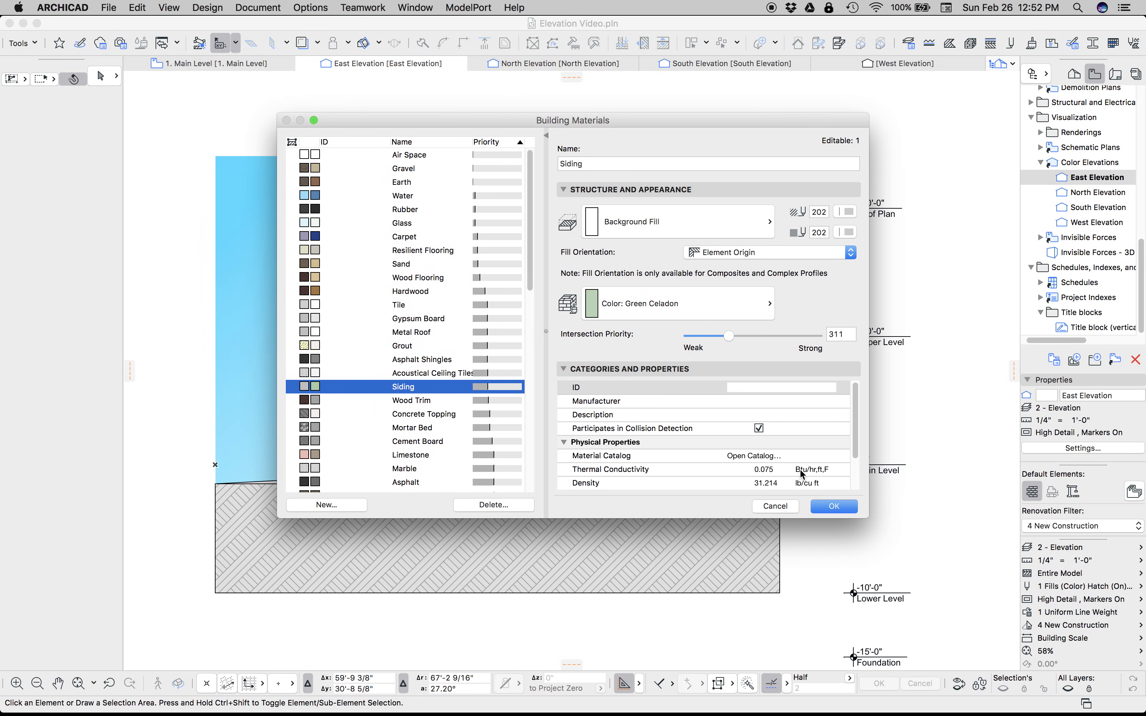
pyautogui.click(838, 509)
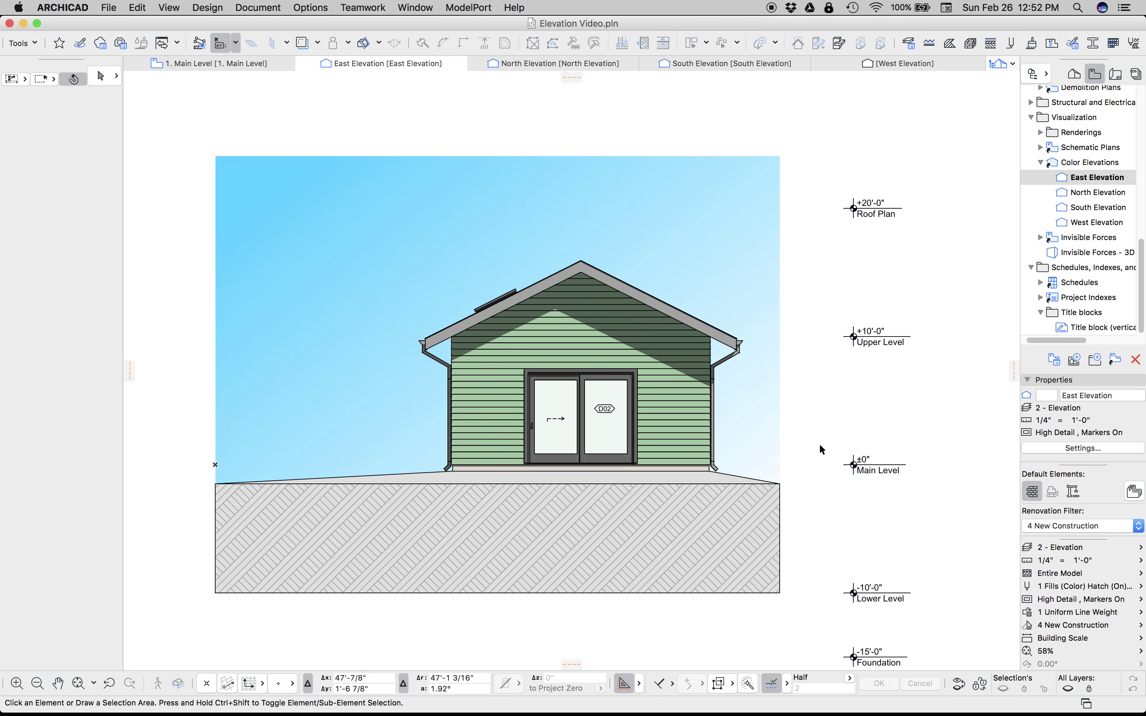
pyautogui.scroll(3, 627, 429)
# - Shift the East Elevation view and show the graphic override combination choices
pyautogui.moveTo(601, 397); pyautogui.dragTo(644, 421, button='middle')
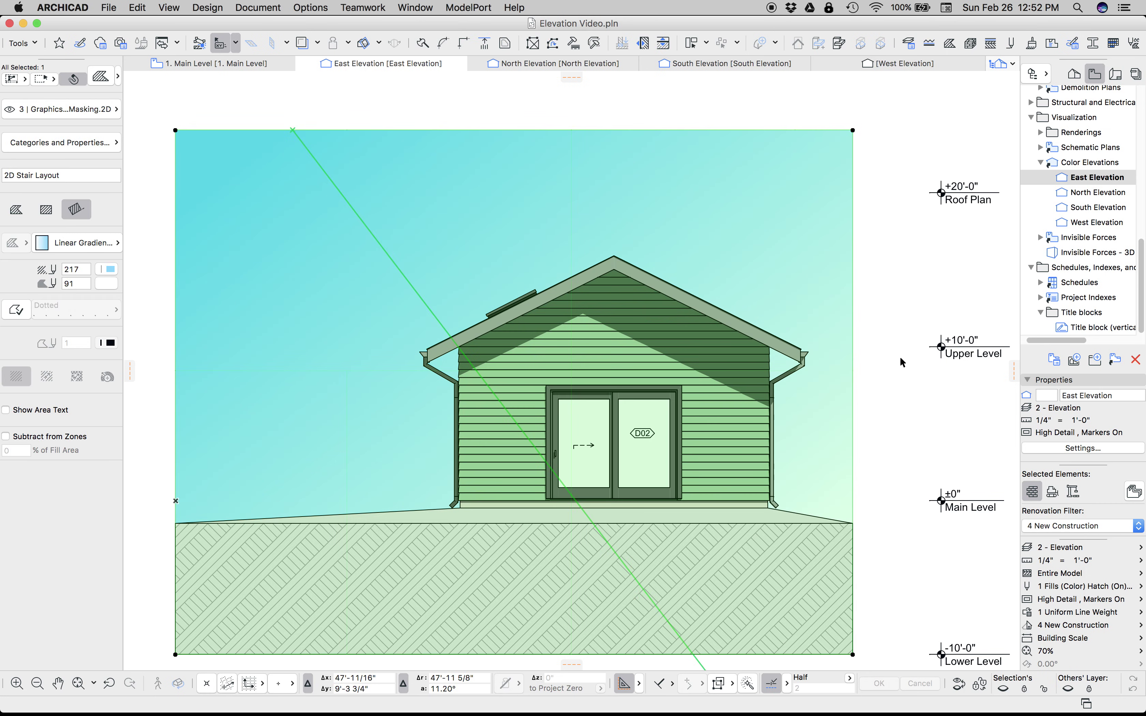
pyautogui.click(1055, 616)
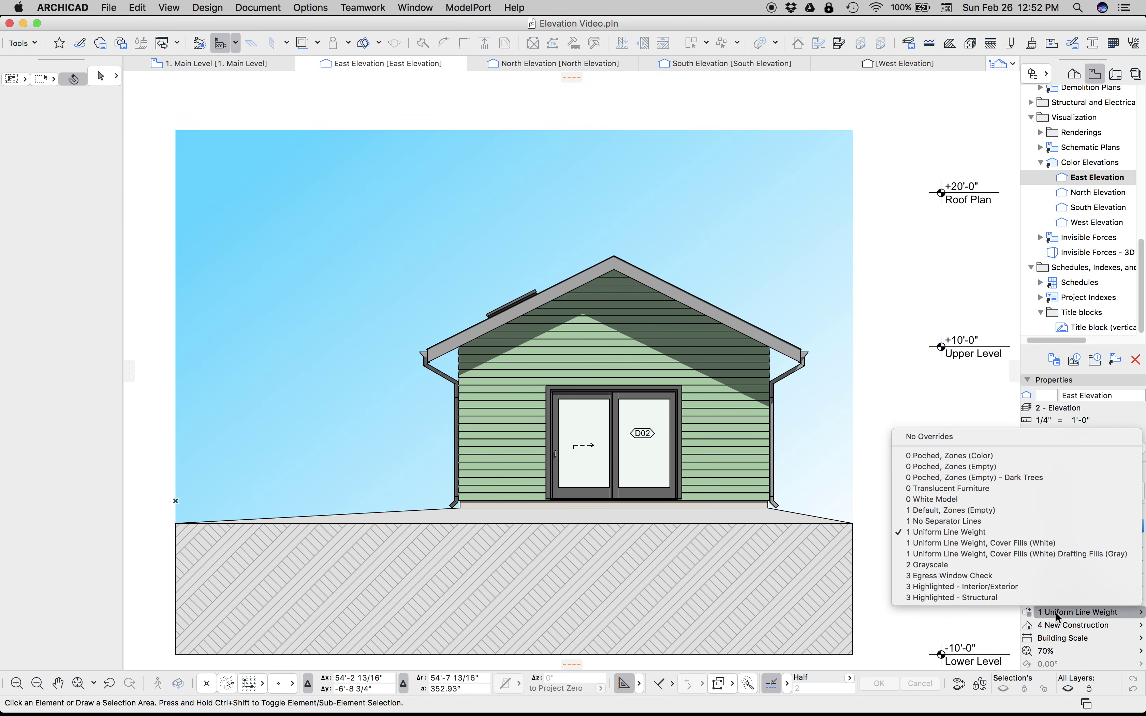
# - Apply '1 Uniform Line Weight, Cover Fills (White)' and review the Gradient Fills - Off rule
pyautogui.click(1005, 542)
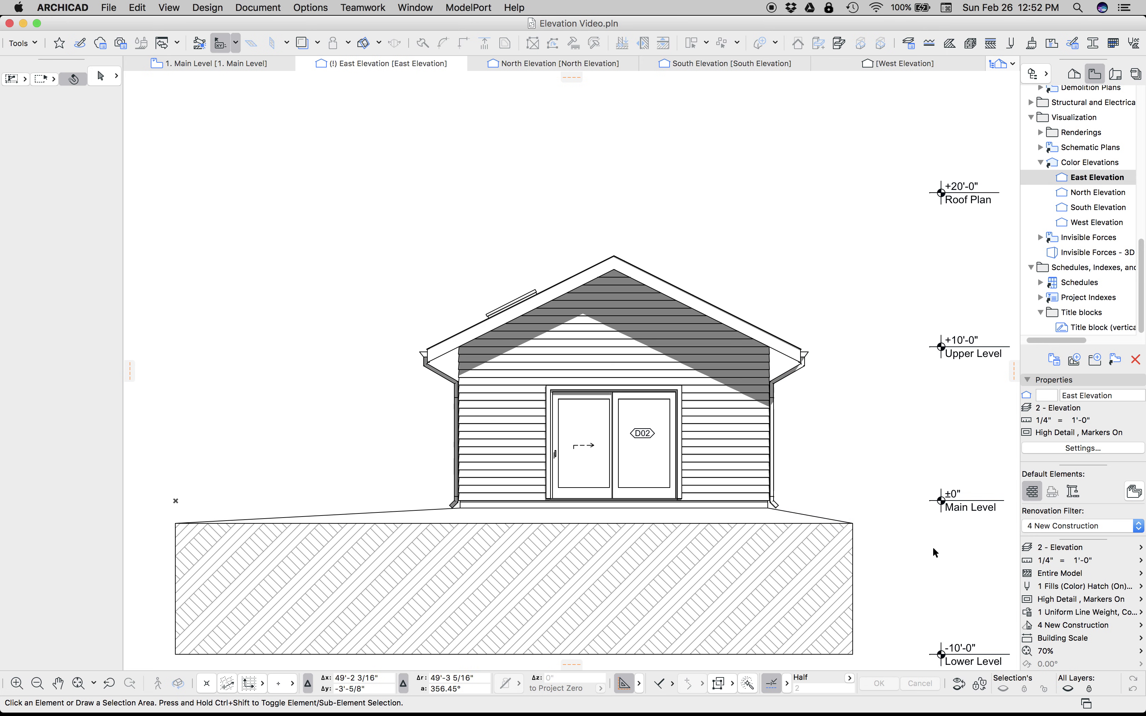
pyautogui.click(1028, 612)
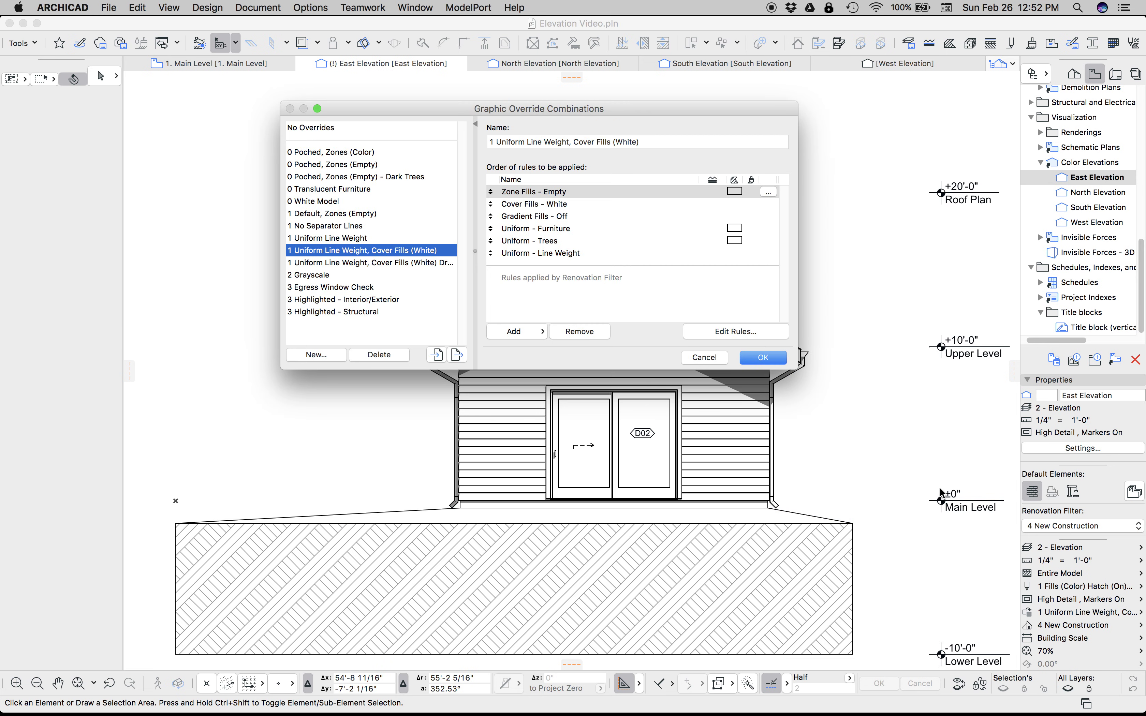
pyautogui.click(558, 218)
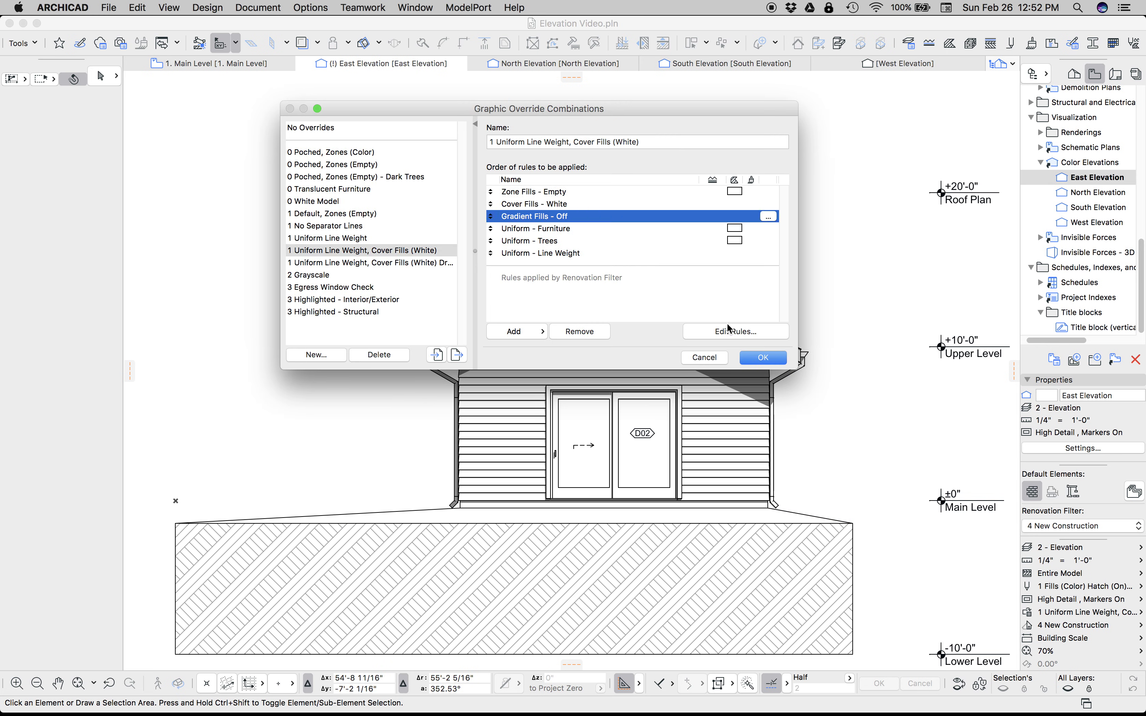
pyautogui.click(732, 332)
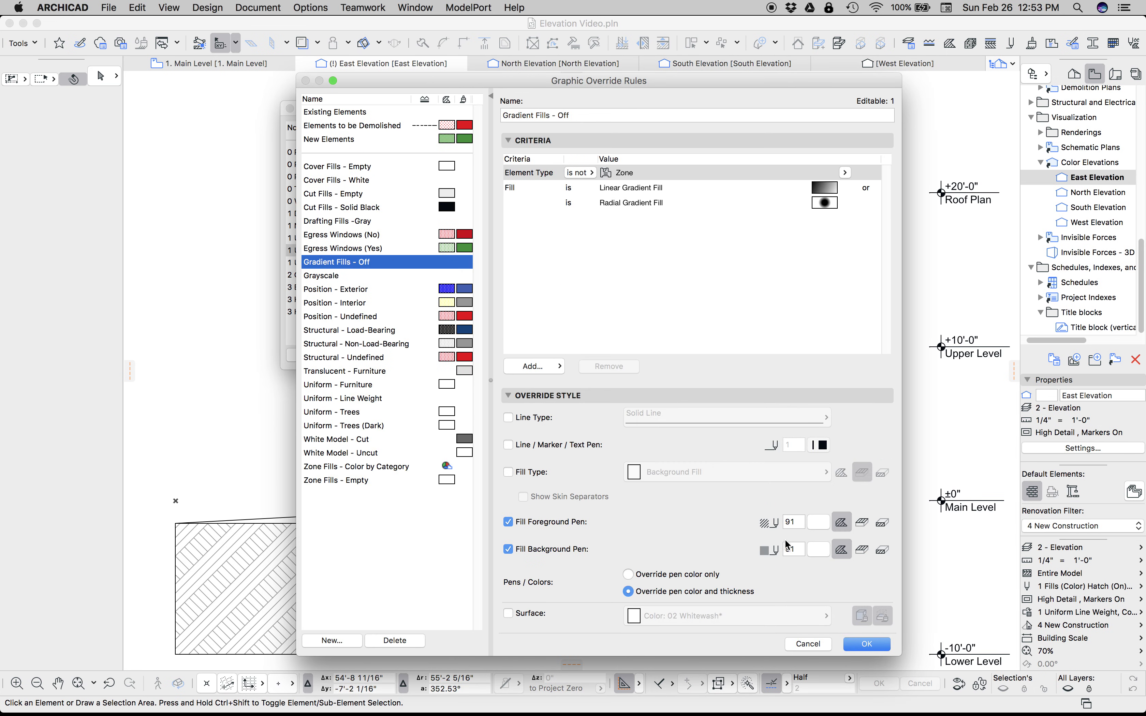
pyautogui.click(850, 647)
pyautogui.click(705, 358)
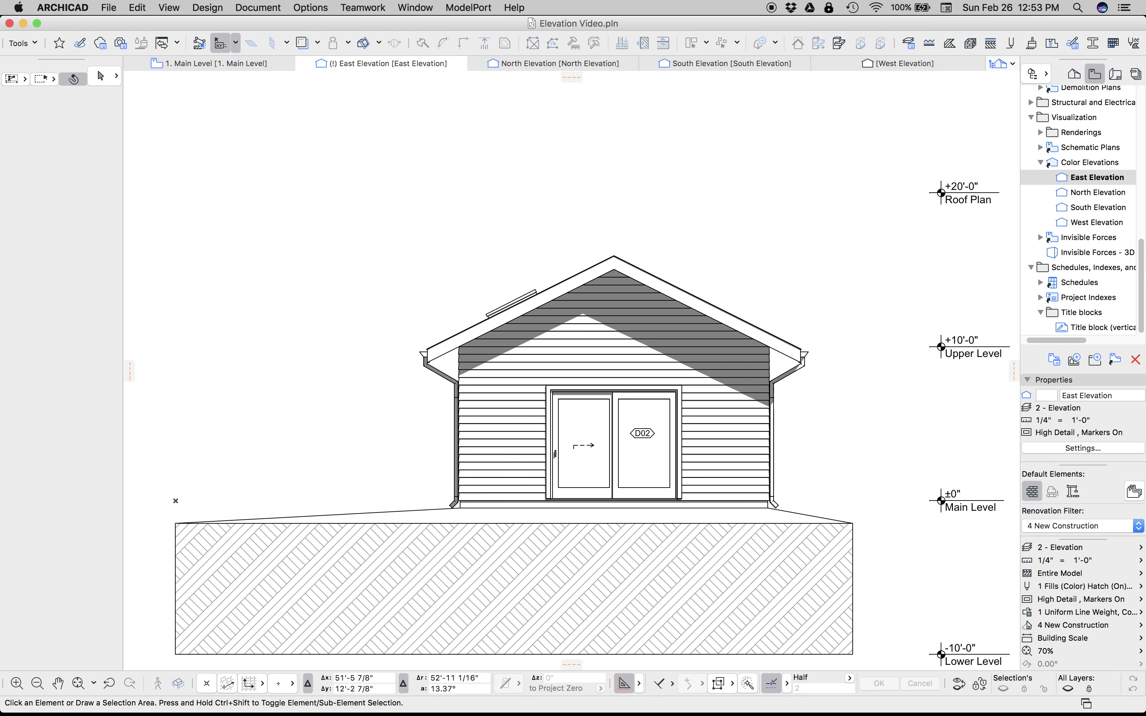
# - Reapply the saved East Elevation view from the Navigator's View Map
pyautogui.doubleClick(1088, 179)
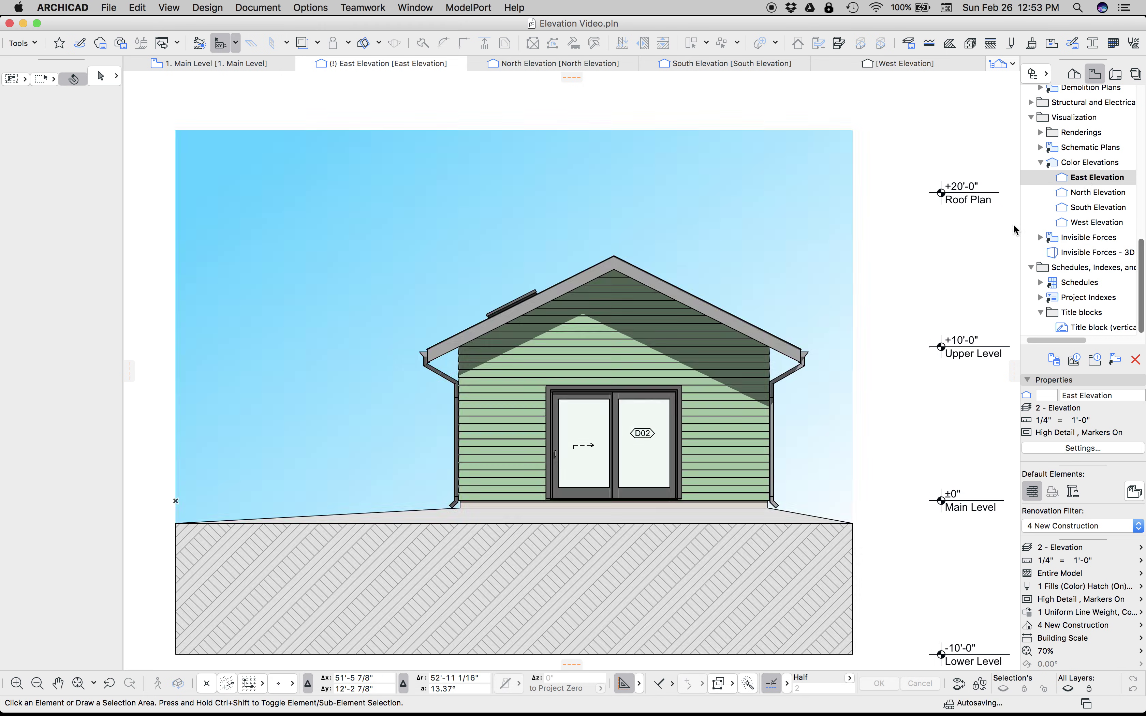